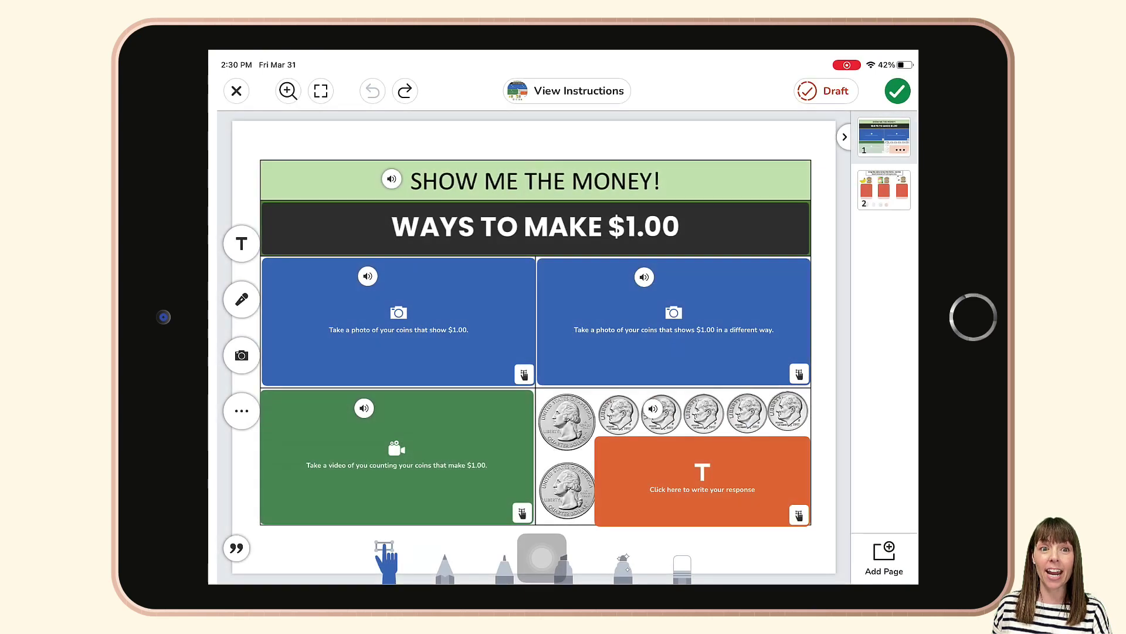
- Take two coin photos, record a counting video, and type 'quarter + quarter + dime + dime + dime + dime + dime+ dime'
{"action": "left_click", "coordinate": [399, 313]}
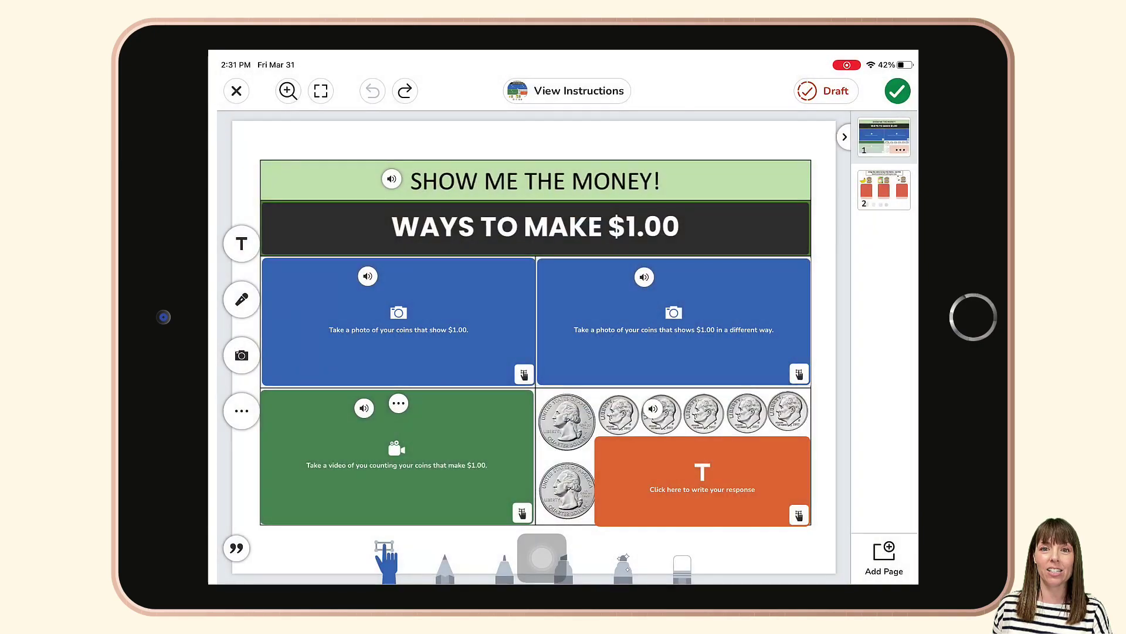
{"action": "left_click", "coordinate": [673, 322]}
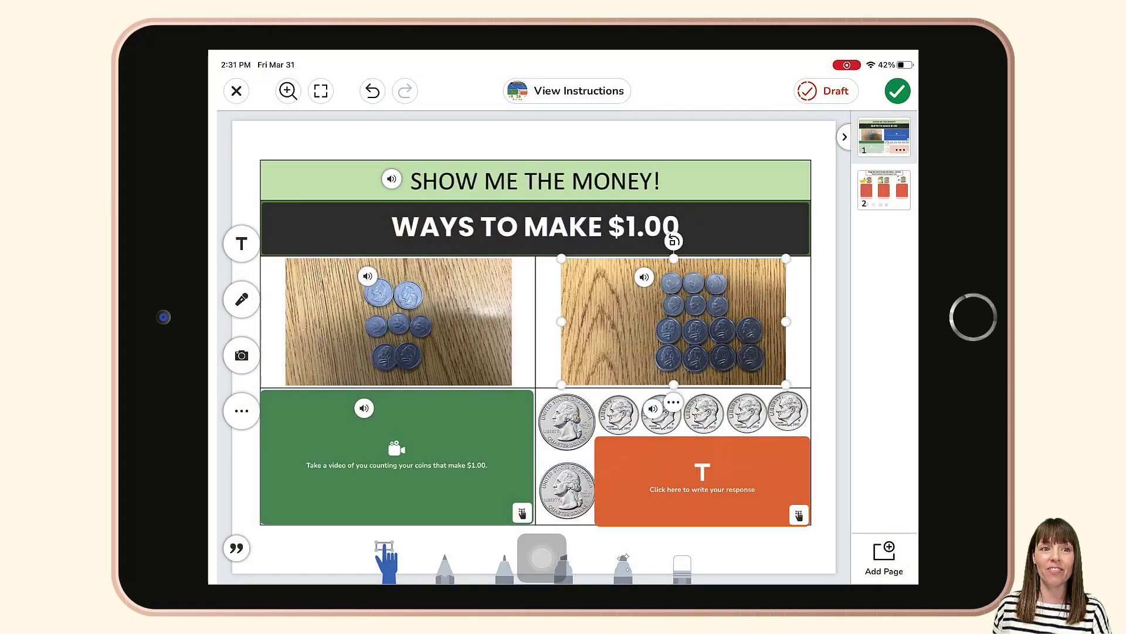
{"action": "left_click", "coordinate": [432, 461]}
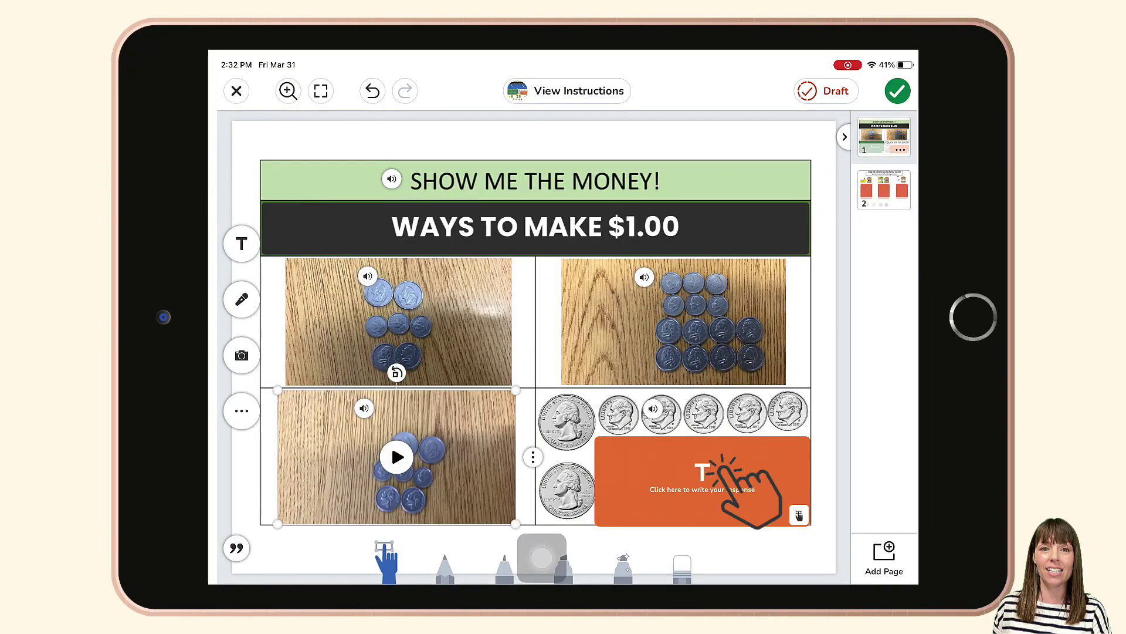
{"action": "left_click", "coordinate": [710, 466]}
{"action": "type", "text": "quarter + quarter + dime + dime + dime + dime + dime+ dime"}
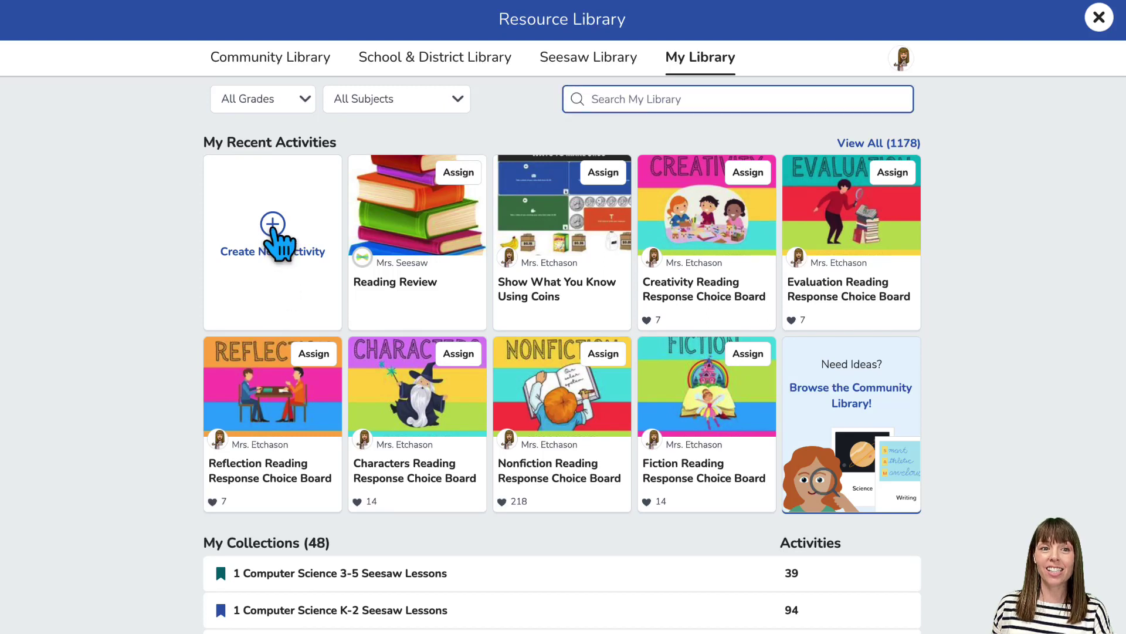
- Create a new activity and add a template for student responses
{"action": "left_click", "coordinate": [273, 240]}
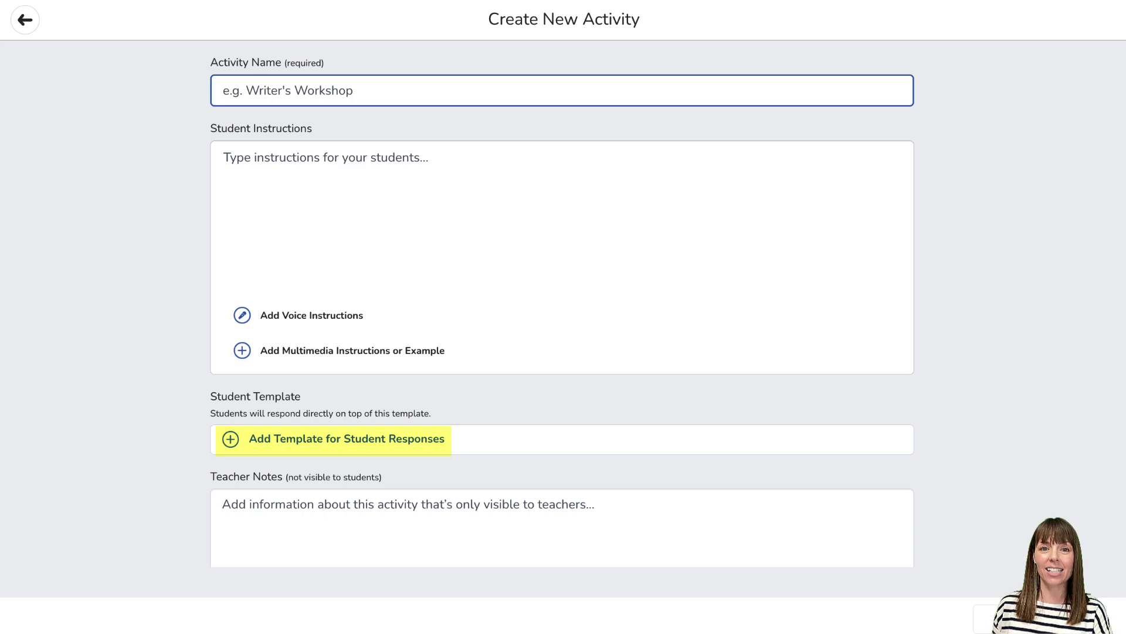
{"action": "left_click", "coordinate": [334, 439]}
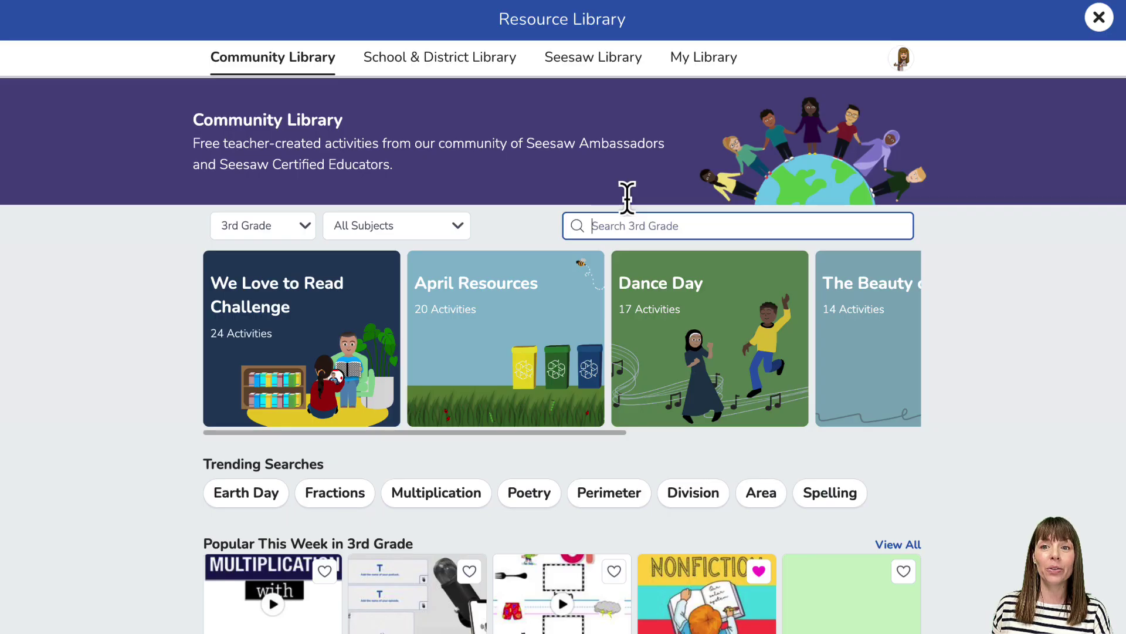
- Search the Community Library for 'coins' and open the Show me the money! activity
{"action": "type", "text": "coins"}
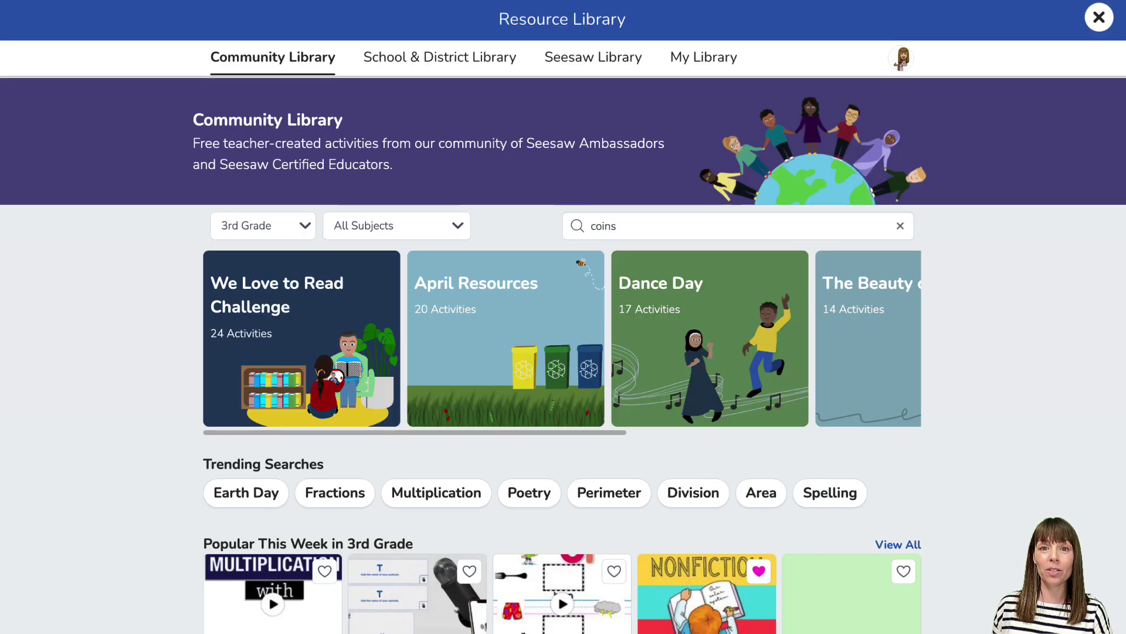
{"action": "key", "text": "Return"}
{"action": "scroll", "coordinate": [1070, 381], "scroll_direction": "down", "scroll_amount": 2}
{"action": "scroll", "coordinate": [1068, 376], "scroll_direction": "down", "scroll_amount": 1}
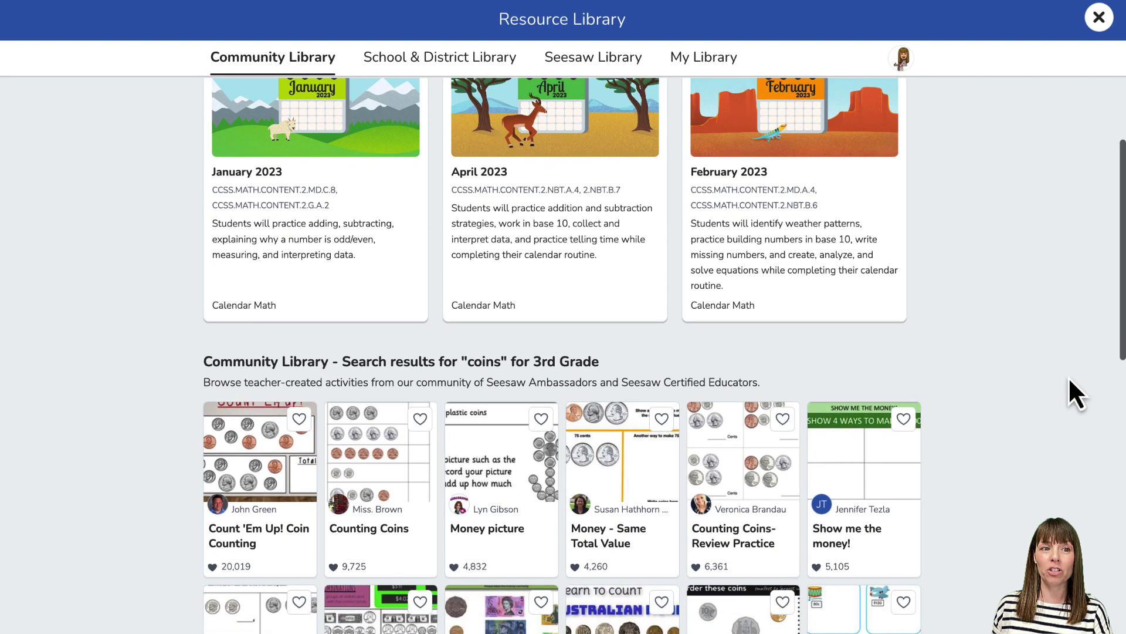
{"action": "left_click", "coordinate": [849, 537]}
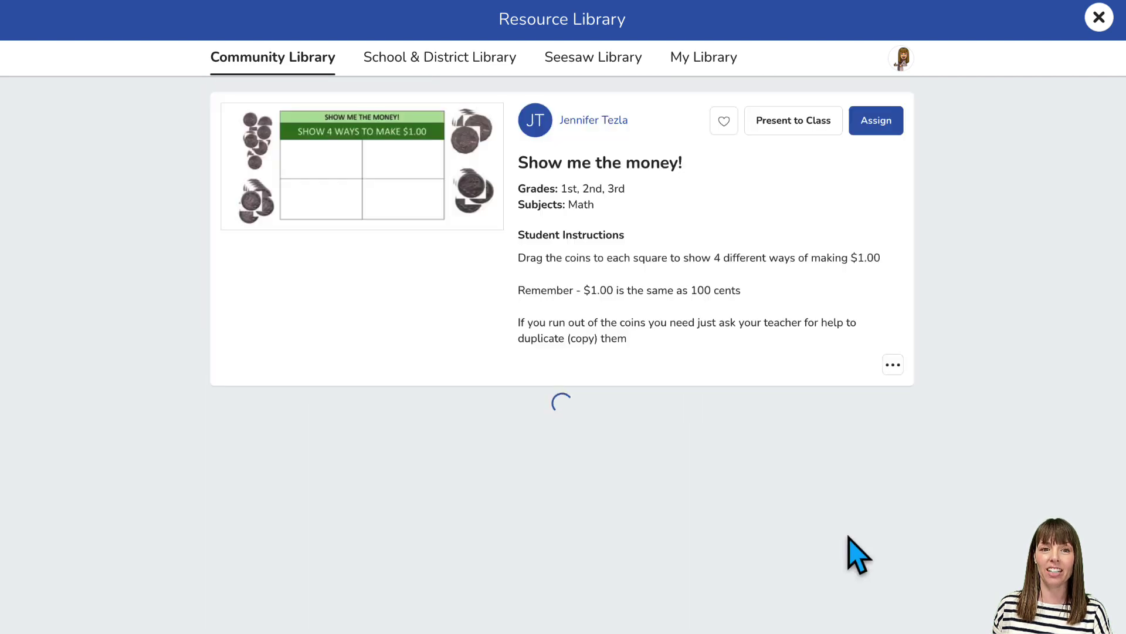
- Favorite the activity to save it without choosing a collection, then go to My Library
{"action": "left_click", "coordinate": [723, 122]}
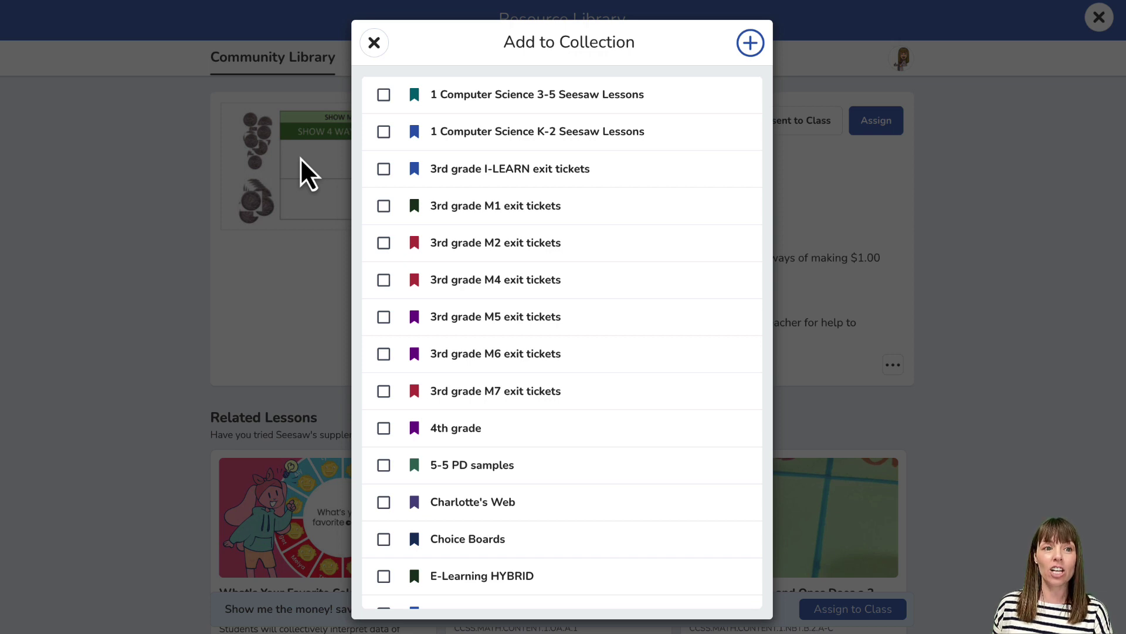
{"action": "left_click", "coordinate": [374, 43]}
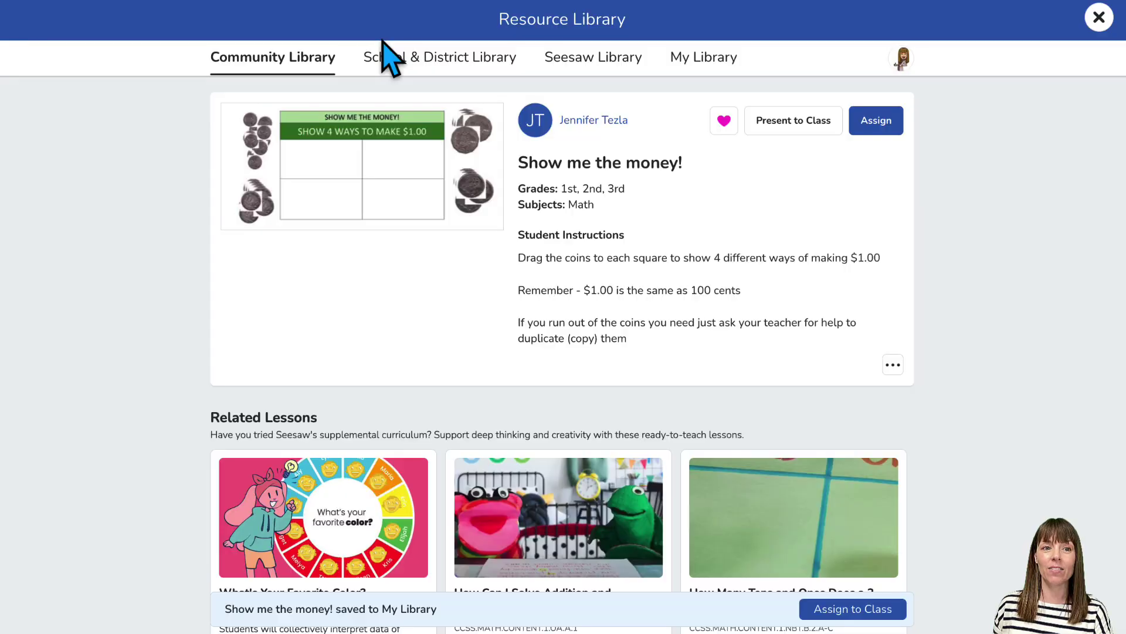
{"action": "left_click", "coordinate": [704, 59]}
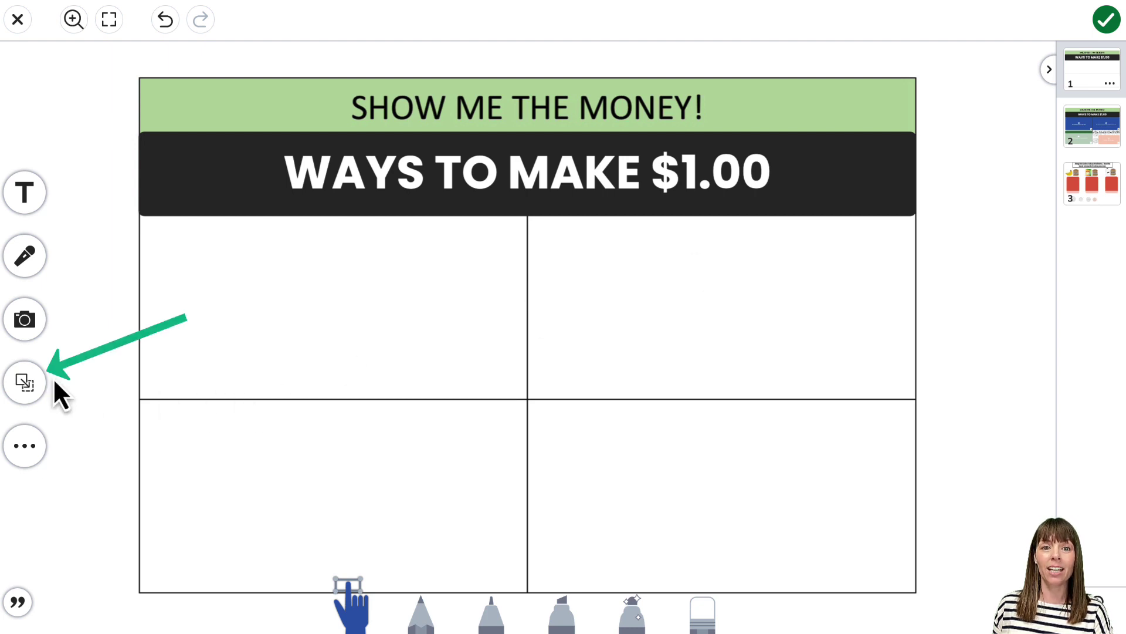
- Show the Frames panel and scroll through Photo, Video, Voice, Label, Upload and Student Choice frames
{"action": "left_click", "coordinate": [23, 381]}
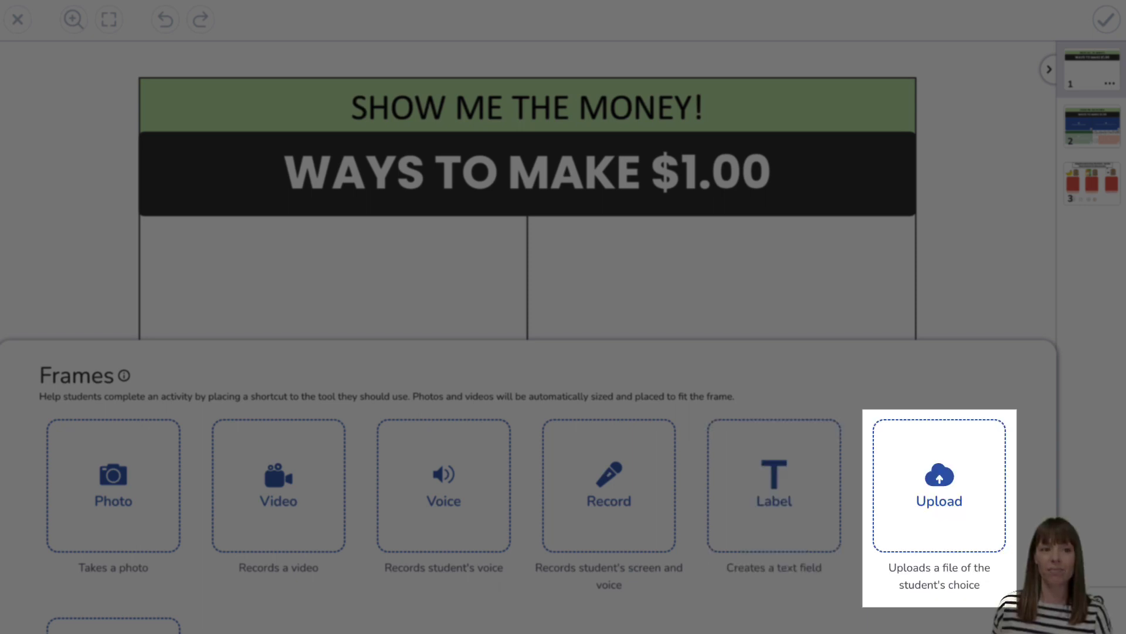
{"action": "scroll", "coordinate": [1046, 496], "scroll_direction": "down", "scroll_amount": 3}
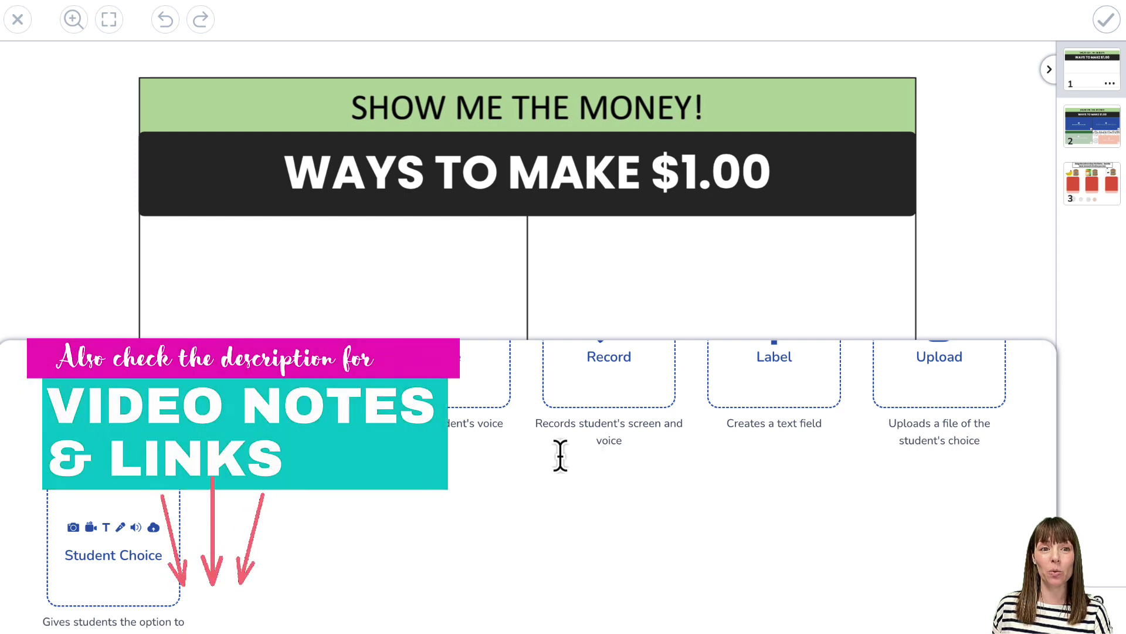
- Add a Photo frame and move and resize it to fill the grid's top-left cell
{"action": "left_click", "coordinate": [114, 369]}
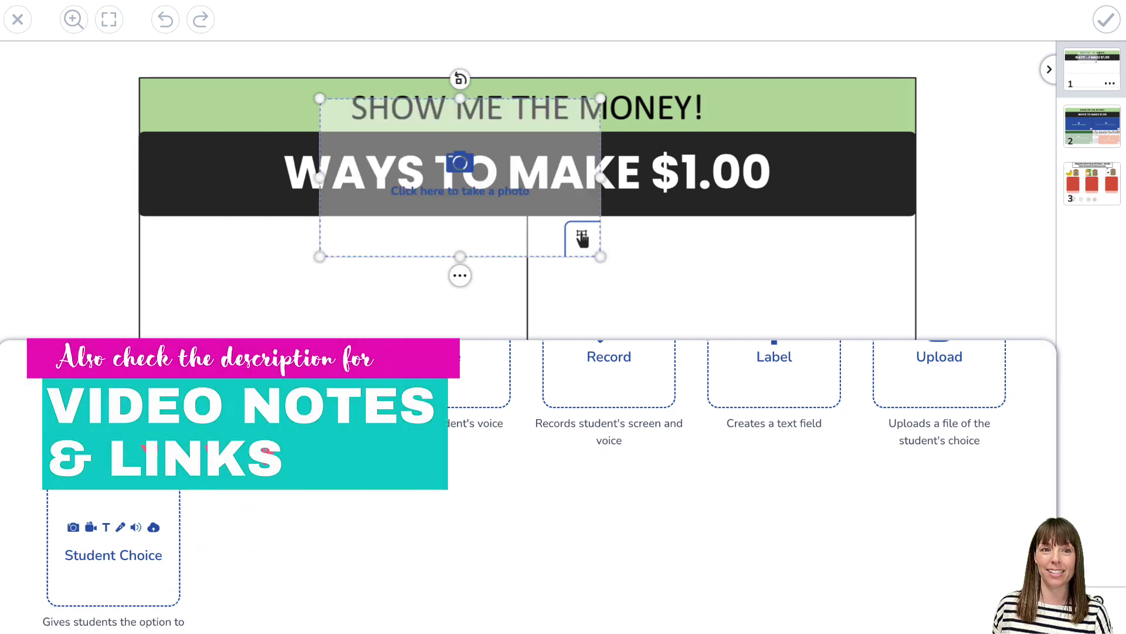
{"action": "left_click", "coordinate": [213, 302]}
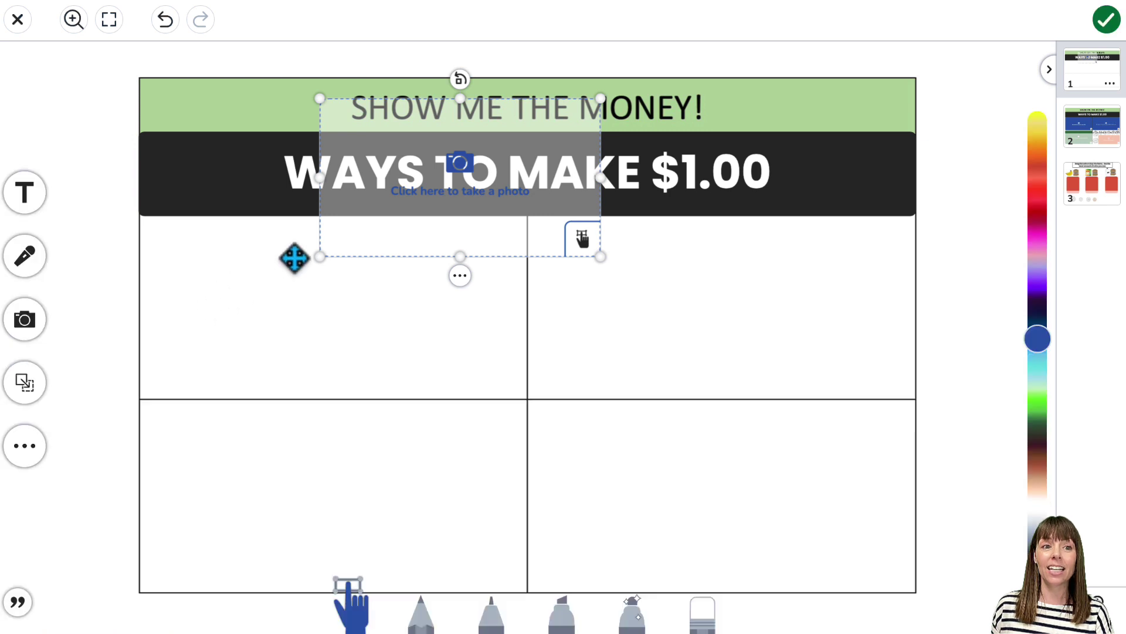
{"action": "left_click_drag", "start_coordinate": [410, 197], "coordinate": [242, 312]}
{"action": "left_click_drag", "start_coordinate": [420, 377], "coordinate": [531, 409]}
{"action": "key", "text": "ctrl+z"}
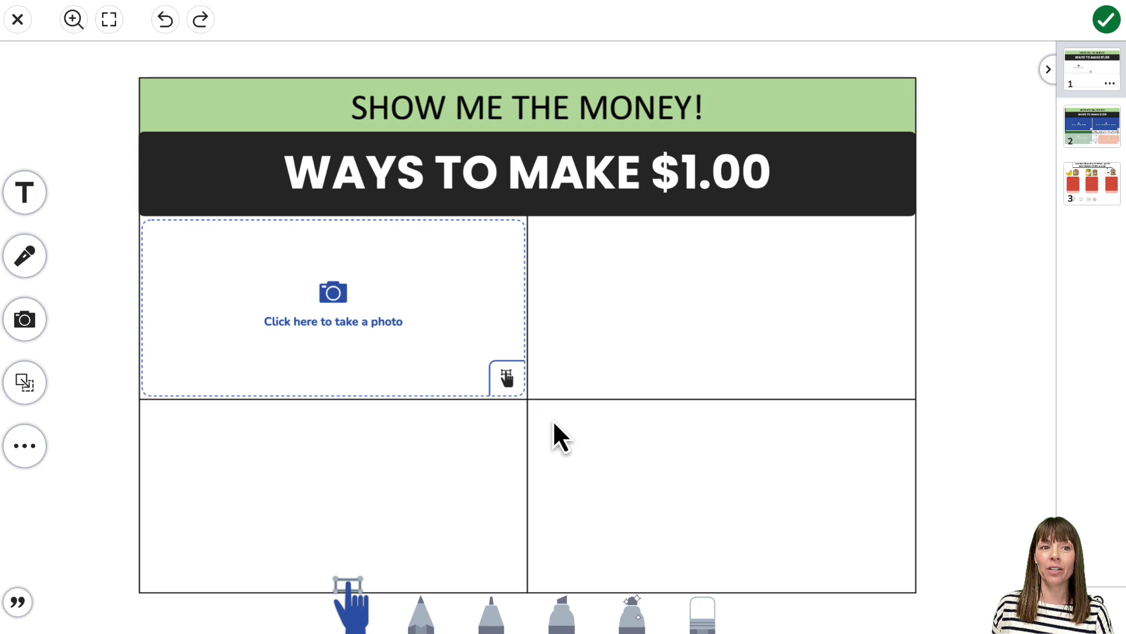
{"action": "left_click", "coordinate": [509, 380]}
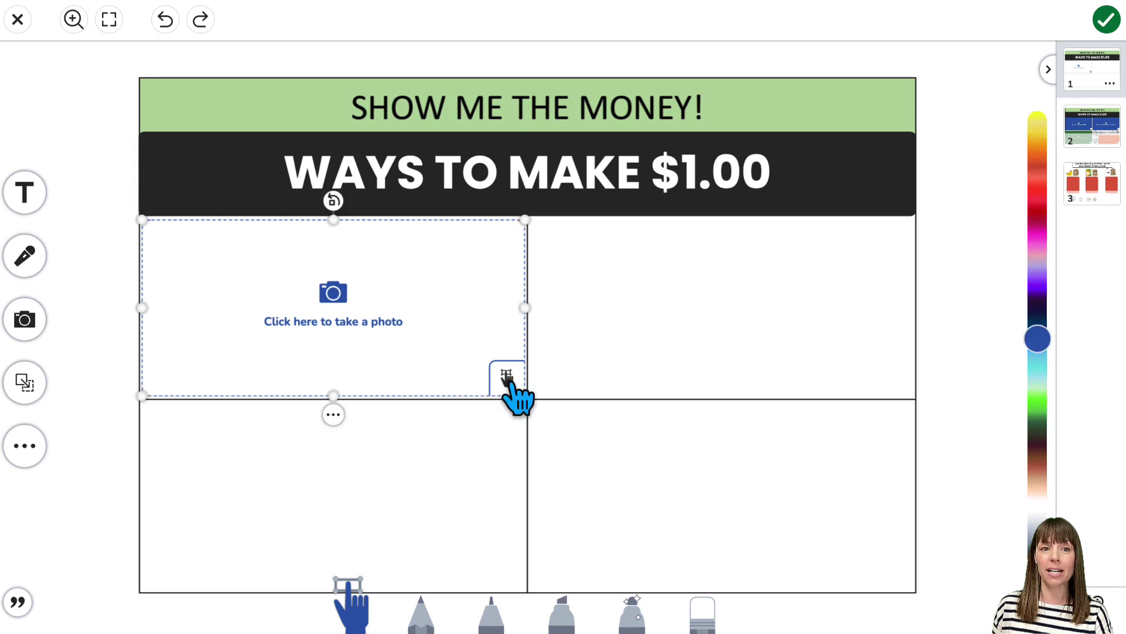
{"action": "left_click", "coordinate": [333, 414]}
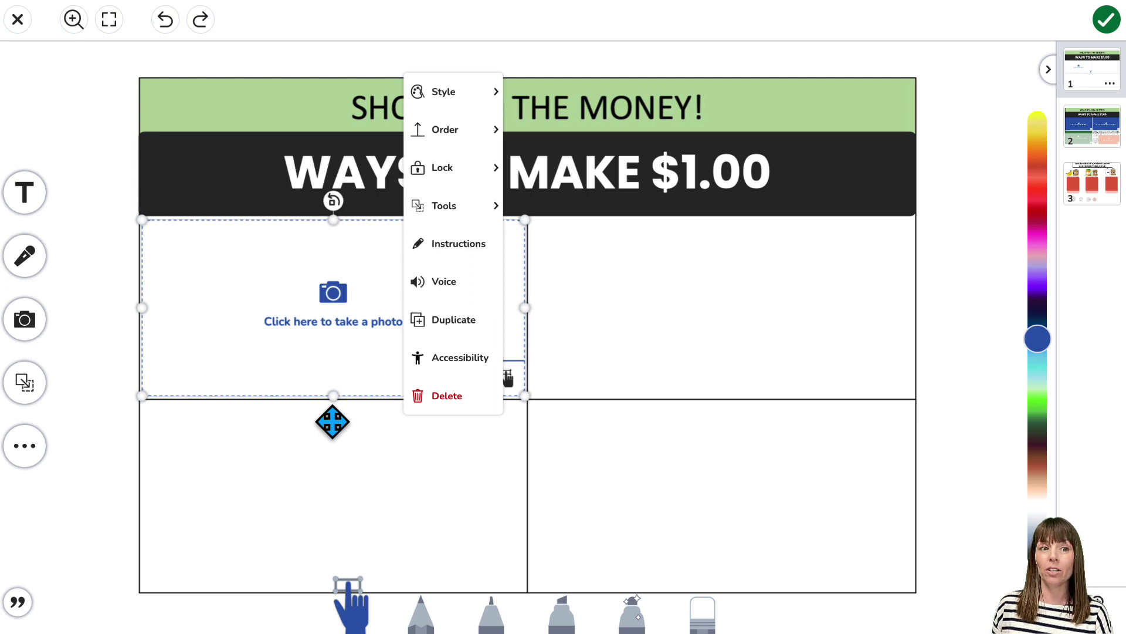
{"action": "left_click", "coordinate": [441, 206]}
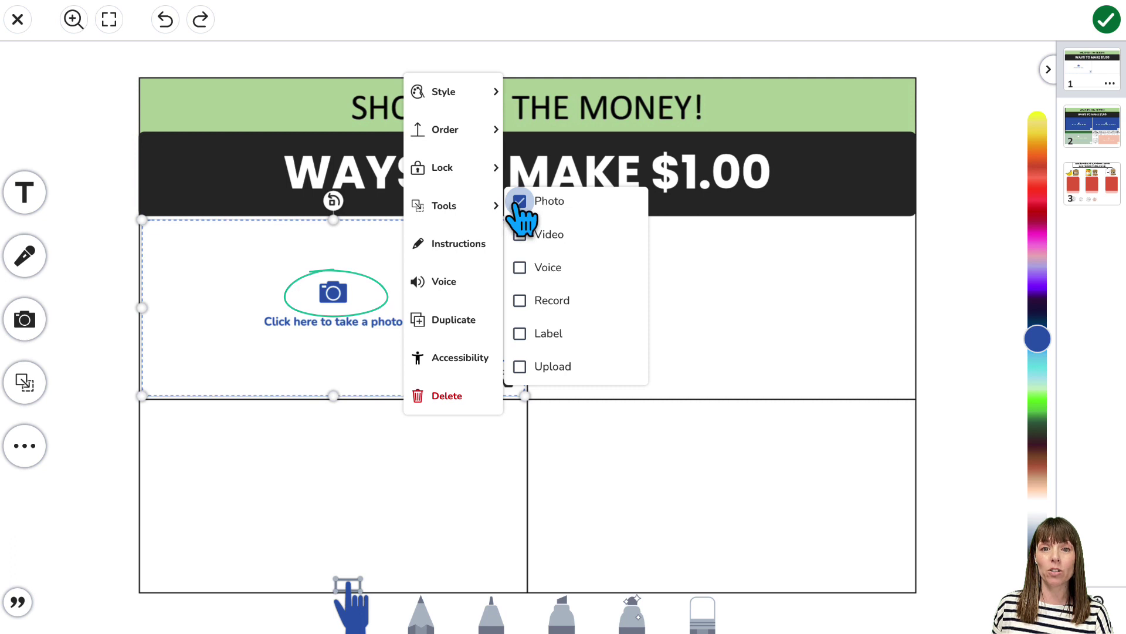
{"action": "left_click", "coordinate": [520, 267]}
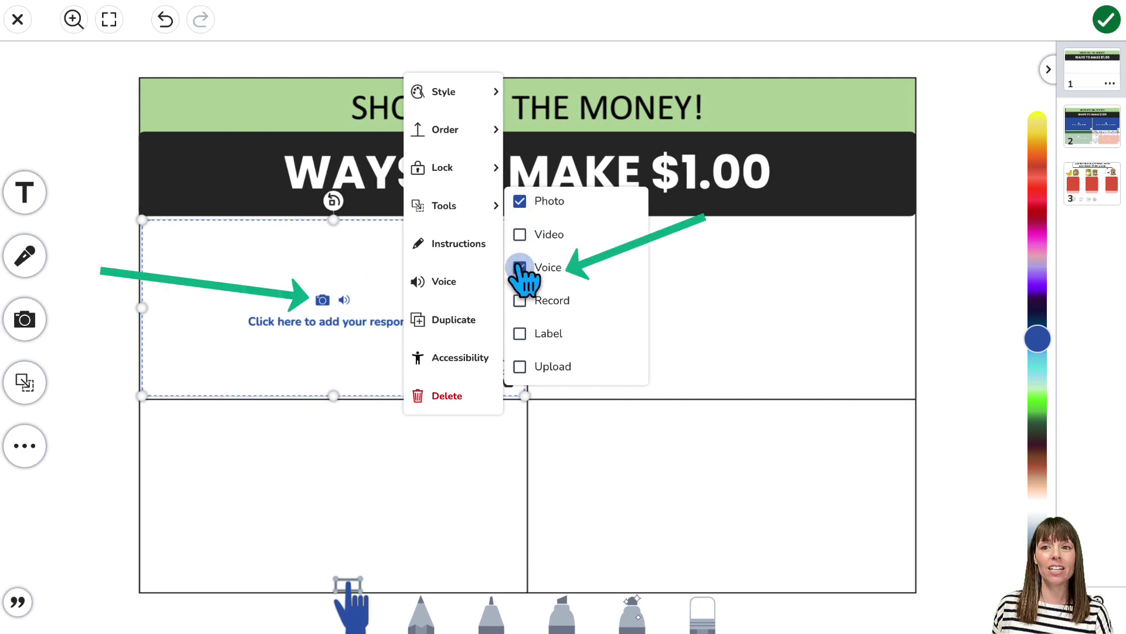
{"action": "left_click", "coordinate": [520, 267]}
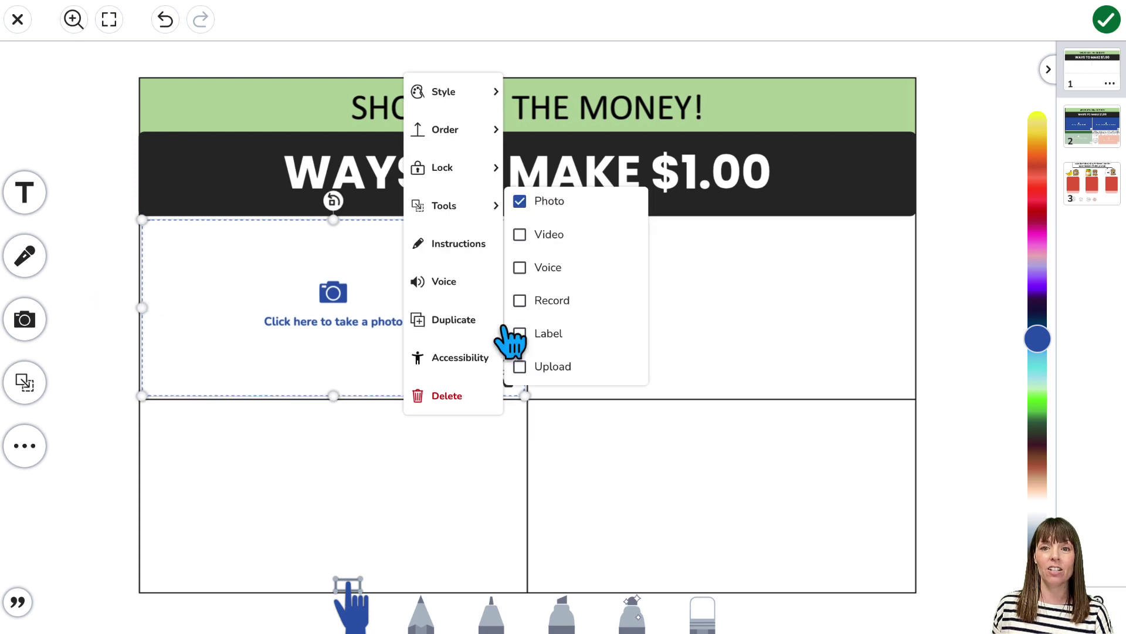
- Replace the photo frame's instructions with 'Take a photo of your coins and label each one'
{"action": "left_click", "coordinate": [473, 248]}
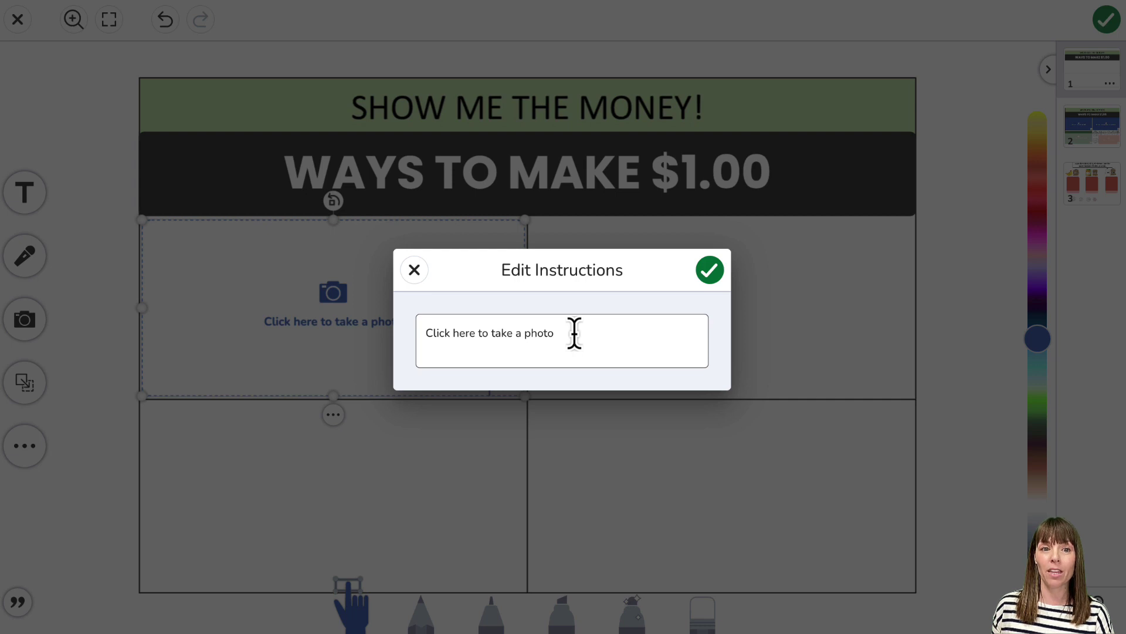
{"action": "left_click_drag", "start_coordinate": [574, 333], "coordinate": [364, 334]}
{"action": "type", "text": "Take a photo of your coins and label each one"}
{"action": "left_click", "coordinate": [710, 270]}
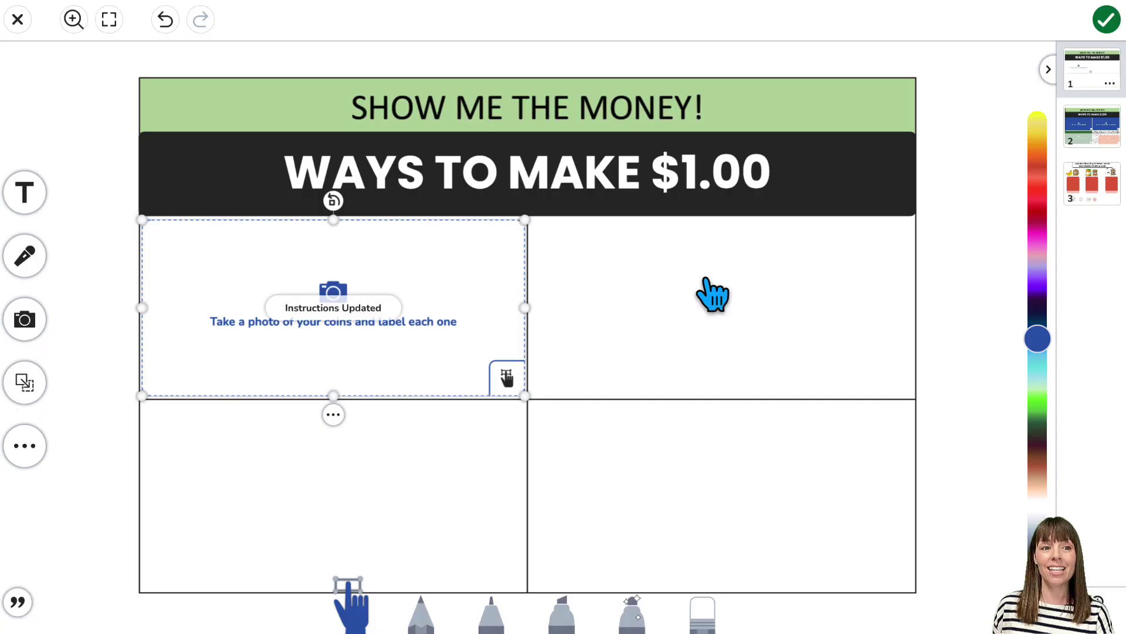
- Style the photo frame with a solid outline and a solid blue fill
{"action": "left_click", "coordinate": [333, 415]}
{"action": "mouse_move", "coordinate": [472, 97]}
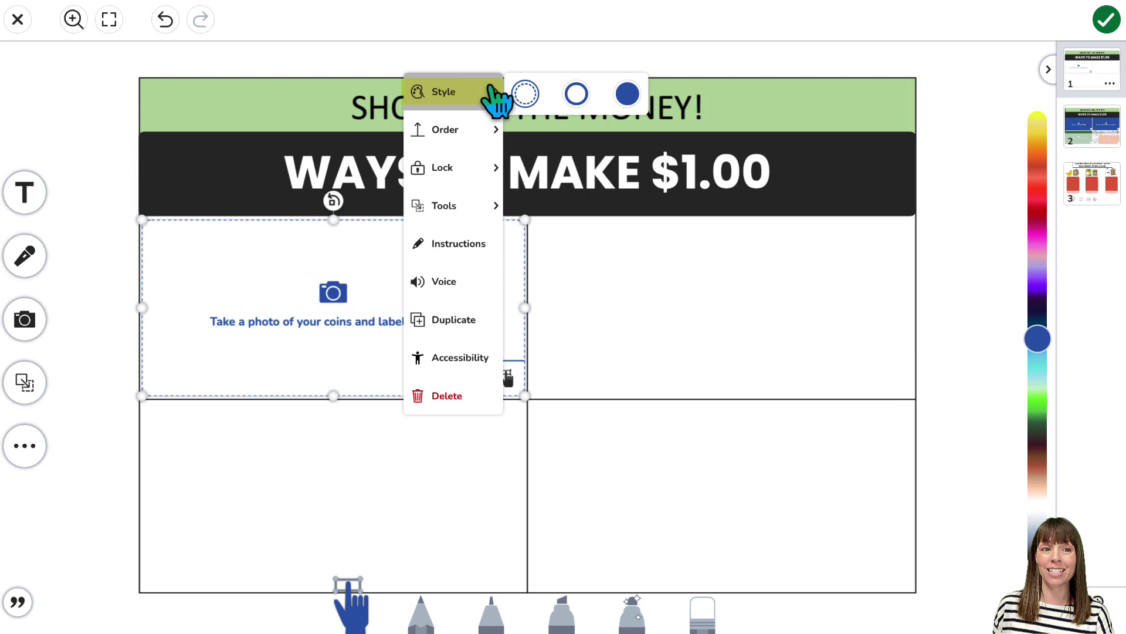
{"action": "left_click", "coordinate": [576, 94]}
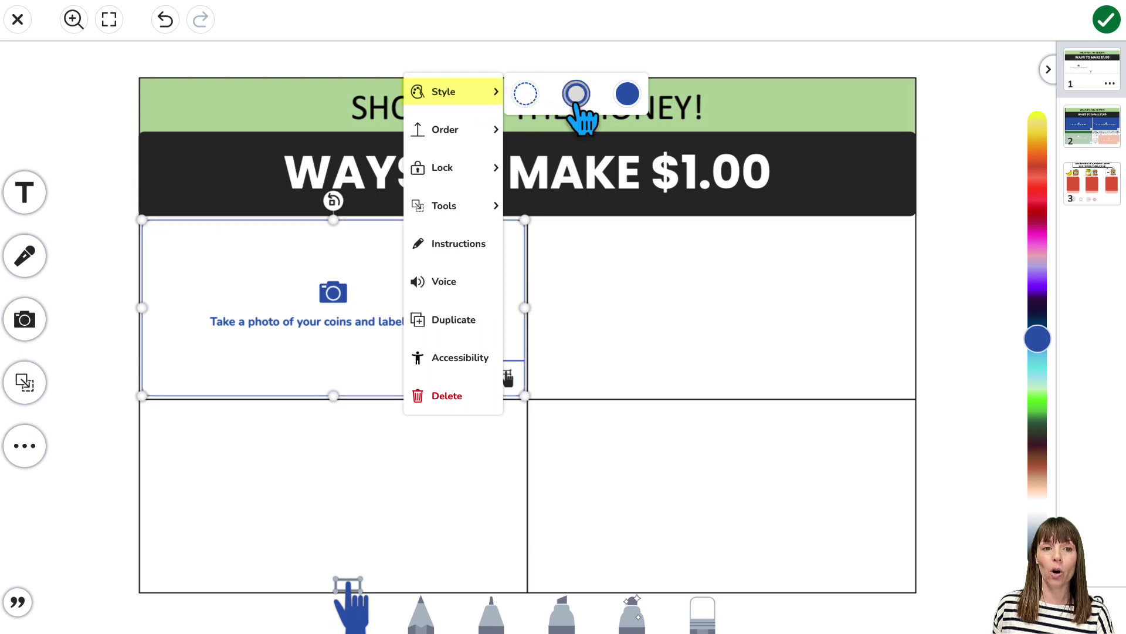
{"action": "left_click", "coordinate": [627, 95]}
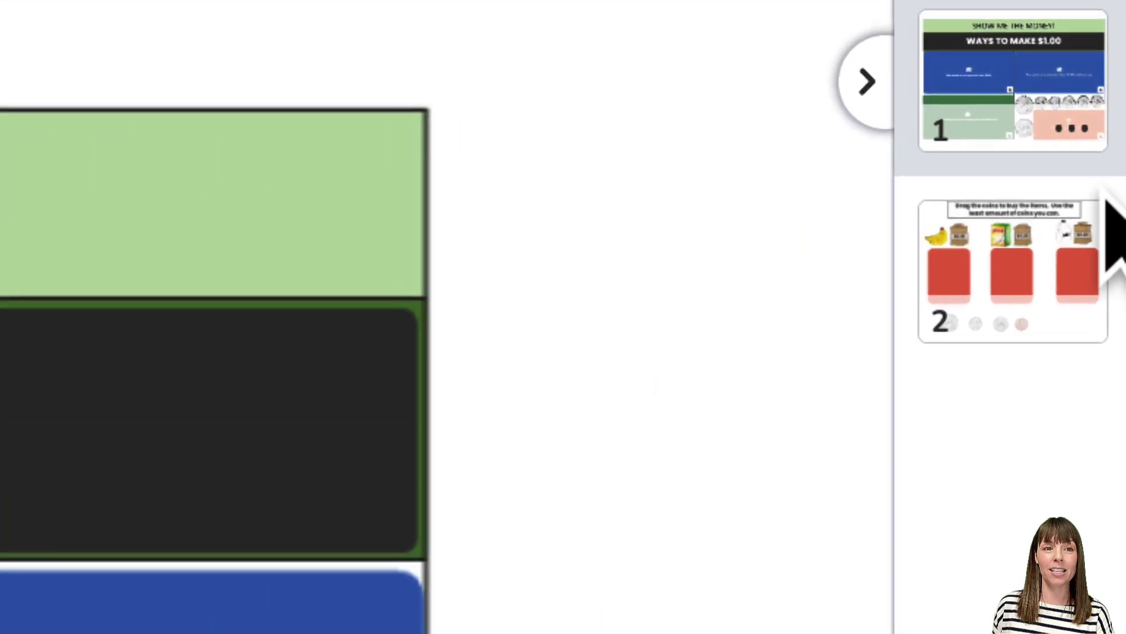
- In page 1's Page Settings, set the Page Size to Tablet (4:3)
{"action": "left_click", "coordinate": [1074, 132]}
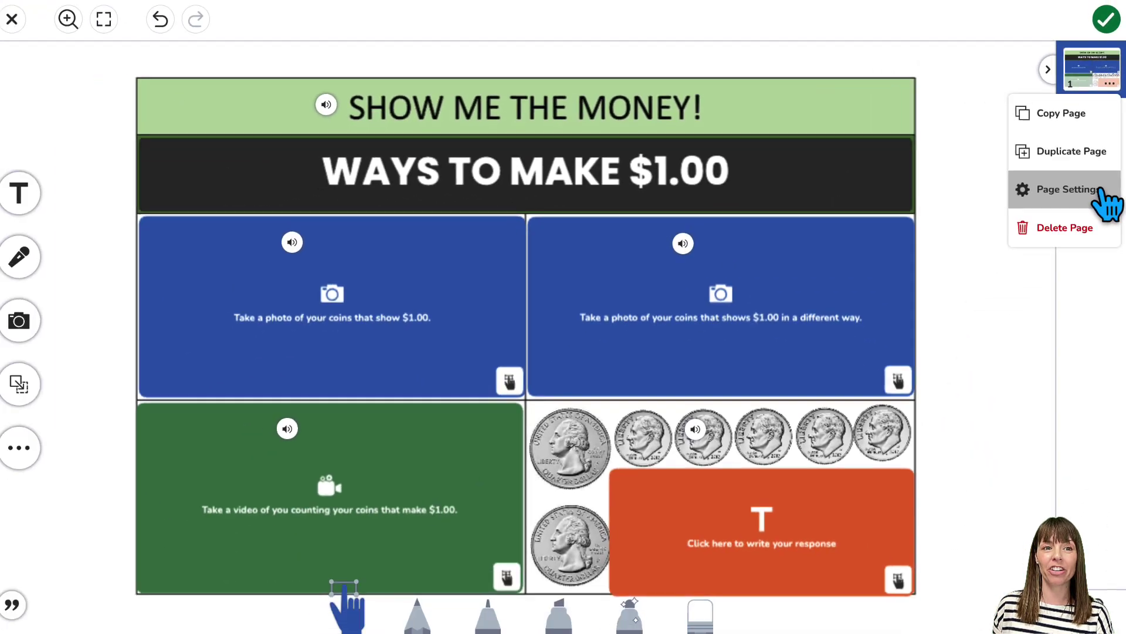
{"action": "left_click", "coordinate": [991, 479]}
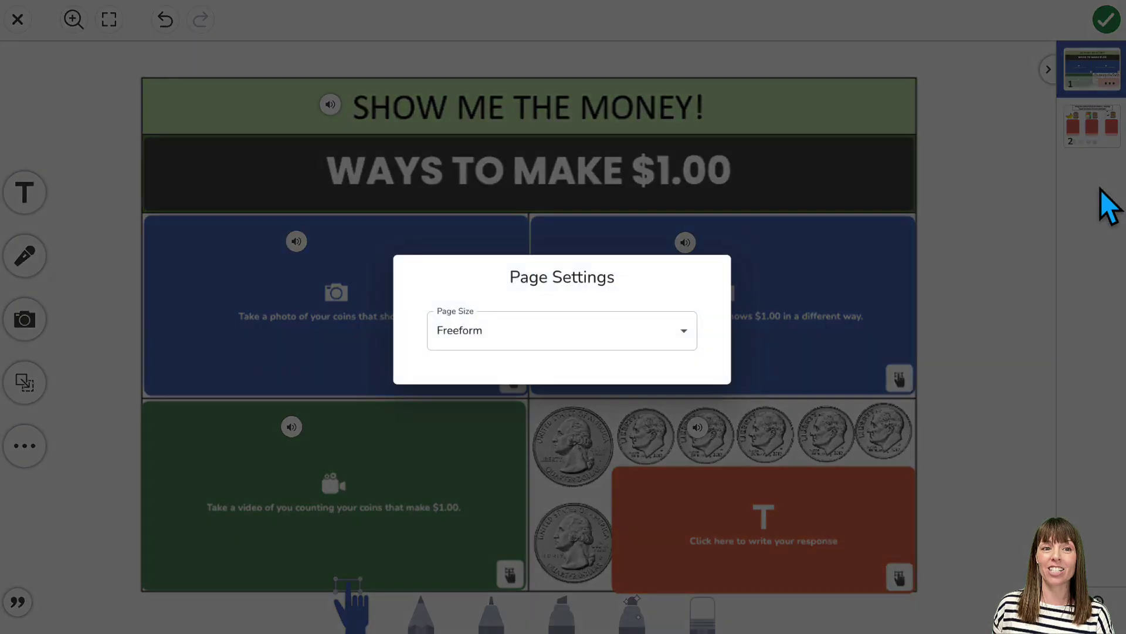
{"action": "left_click", "coordinate": [688, 334]}
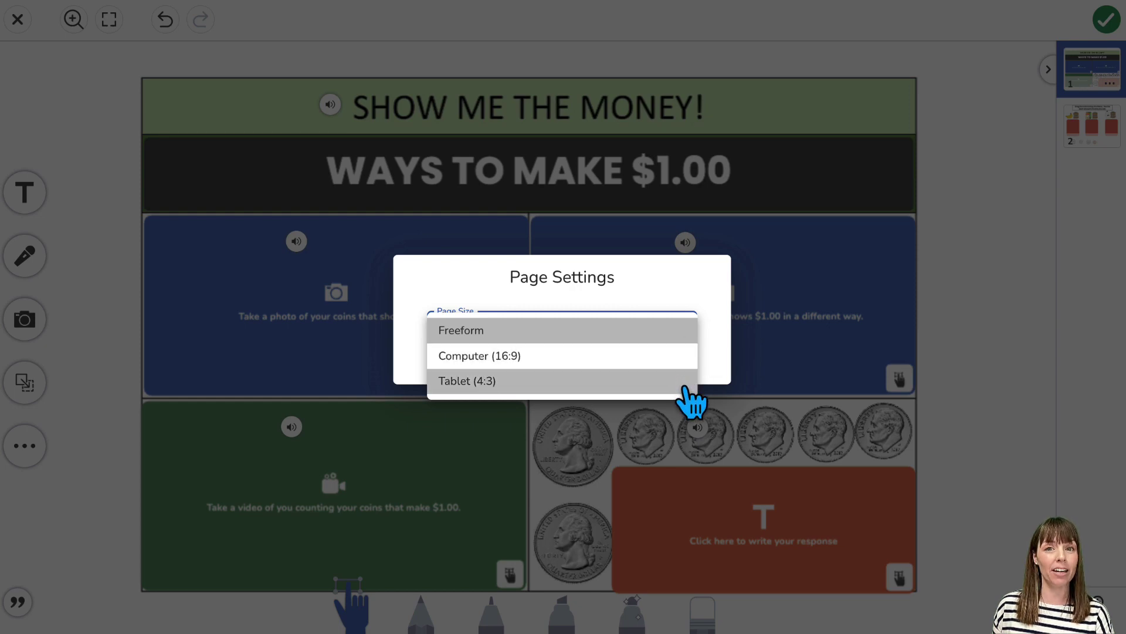
{"action": "left_click", "coordinate": [685, 388]}
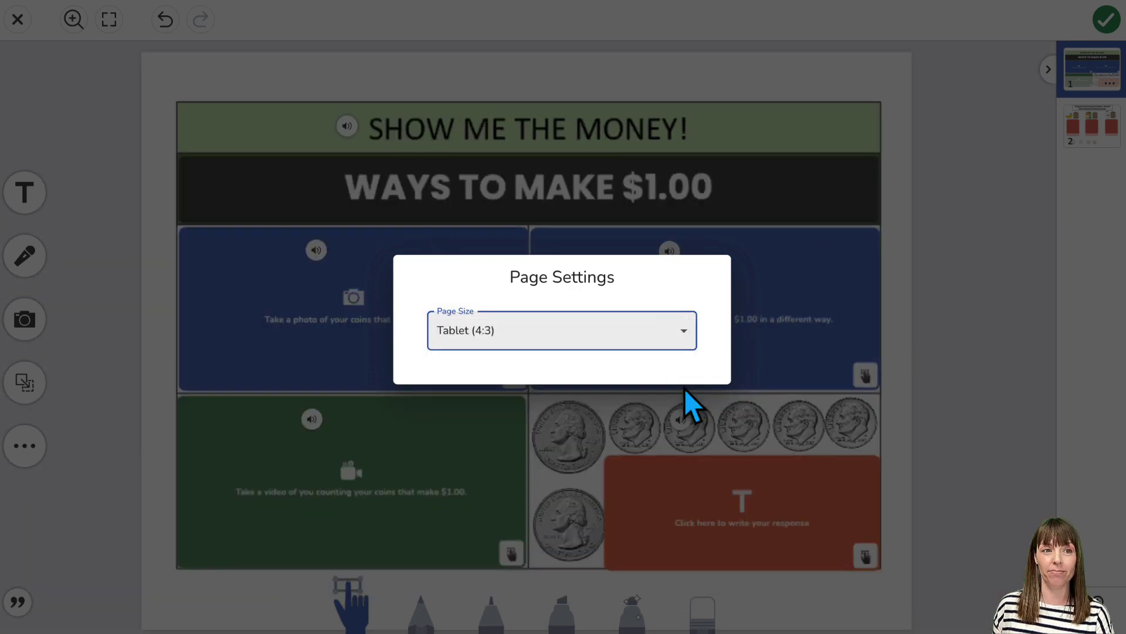
{"action": "left_click", "coordinate": [923, 308]}
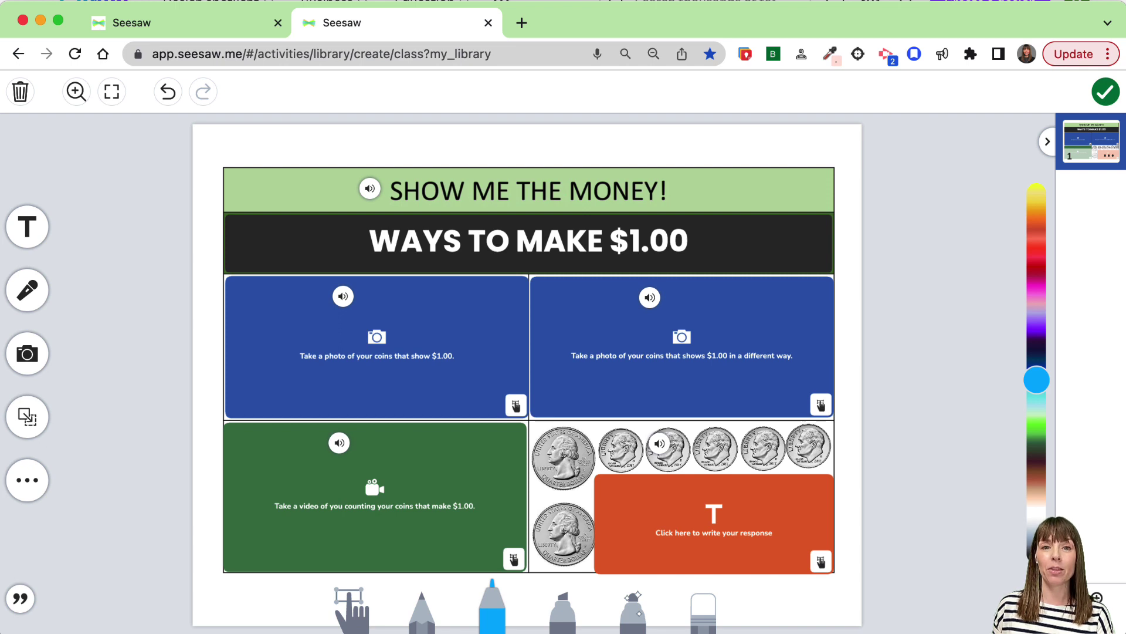
- Copy the Show Me the Money page from its thumbnail's options menu
{"action": "left_click", "coordinate": [1109, 156]}
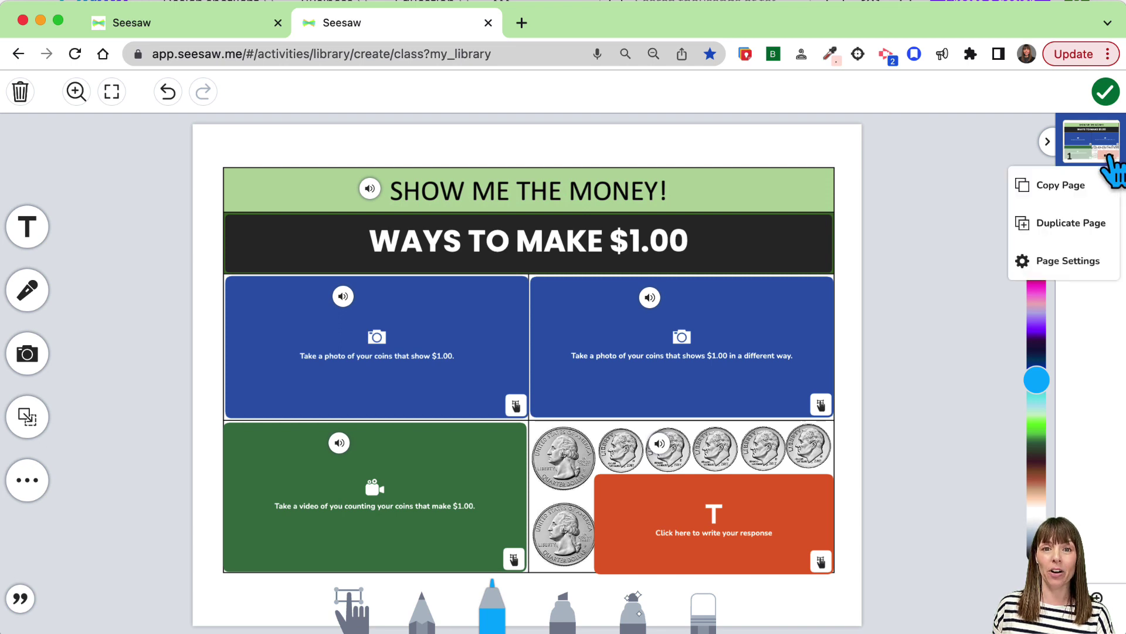
{"action": "left_click", "coordinate": [1109, 185]}
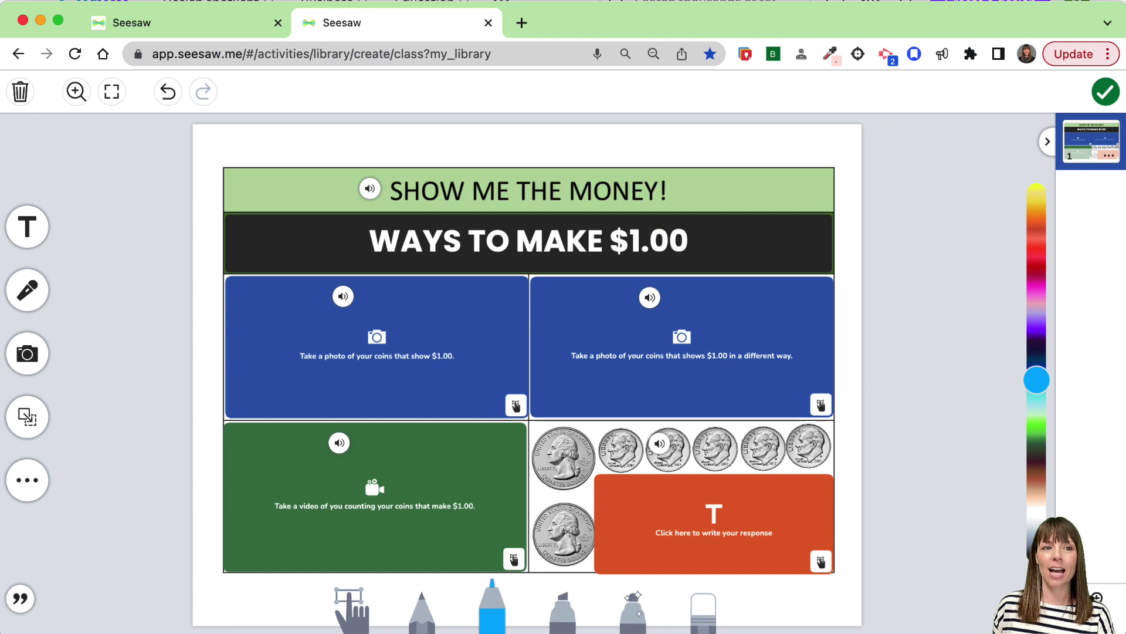
- Paste the copied page into the coin-dragging activity as its second page
{"action": "left_click", "coordinate": [147, 20]}
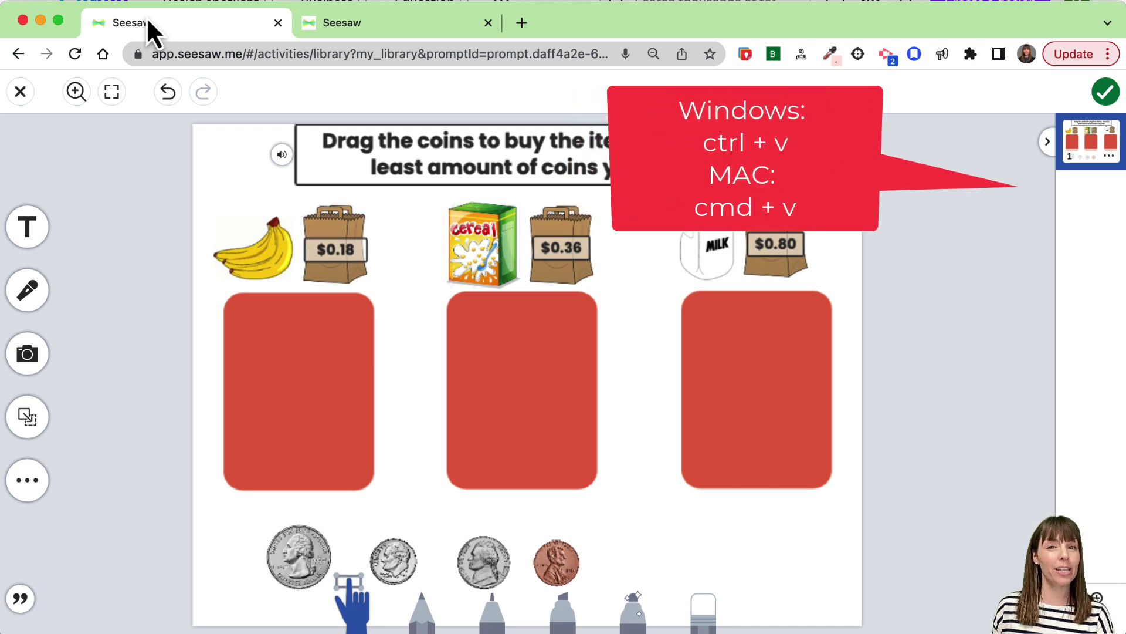
{"action": "key", "text": "super+v"}
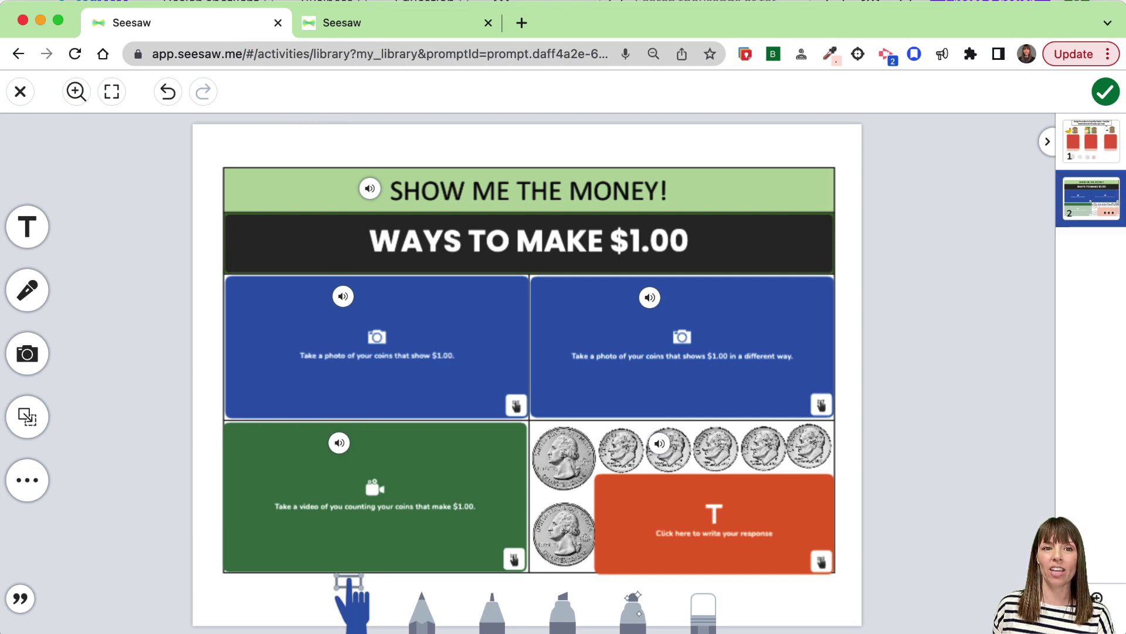
{"action": "left_click", "coordinate": [1105, 155]}
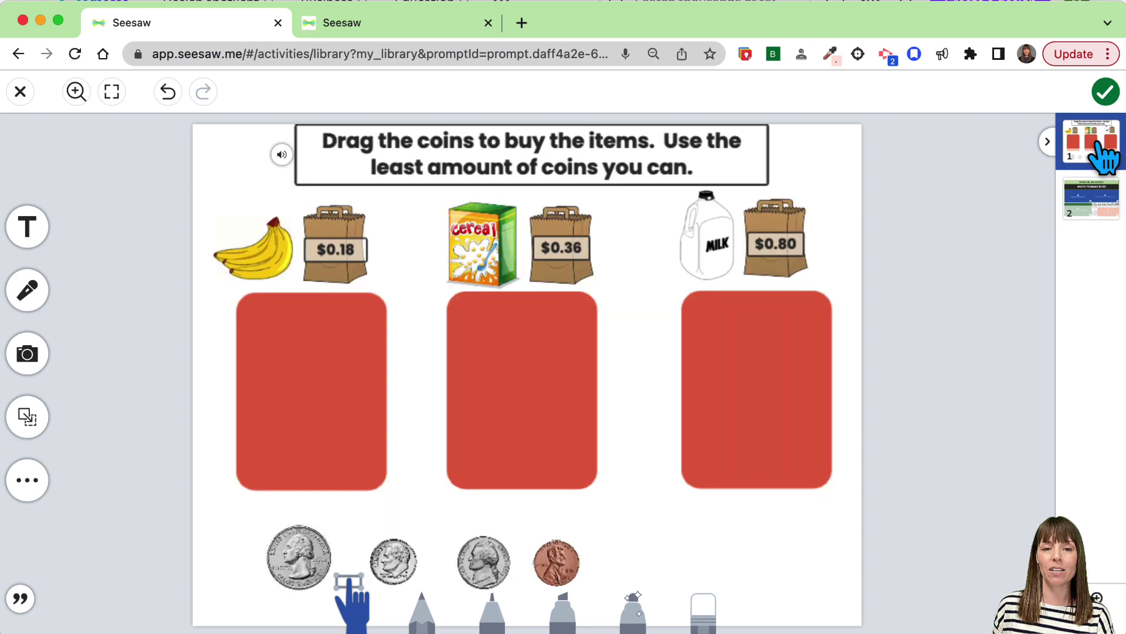
{"action": "mouse_move", "coordinate": [350, 410]}
{"action": "left_mouse_down"}
{"action": "mouse_move", "coordinate": [370, 408]}
{"action": "mouse_move", "coordinate": [351, 415]}
{"action": "left_mouse_up"}
{"action": "left_click", "coordinate": [303, 556]}
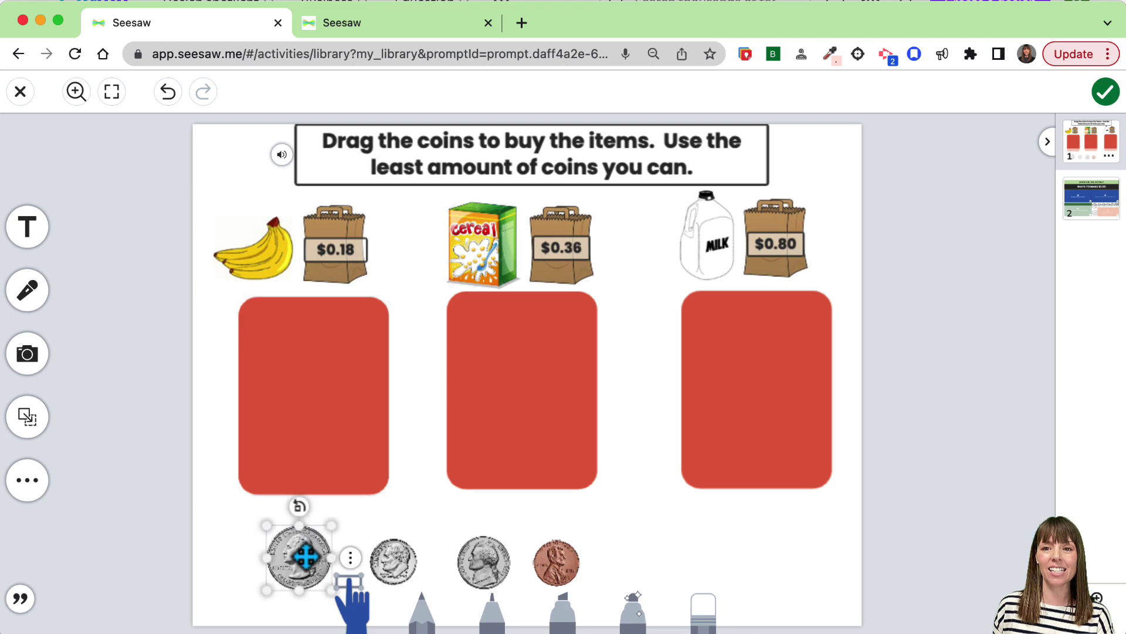
{"action": "left_click_drag", "start_coordinate": [299, 525], "coordinate": [305, 437]}
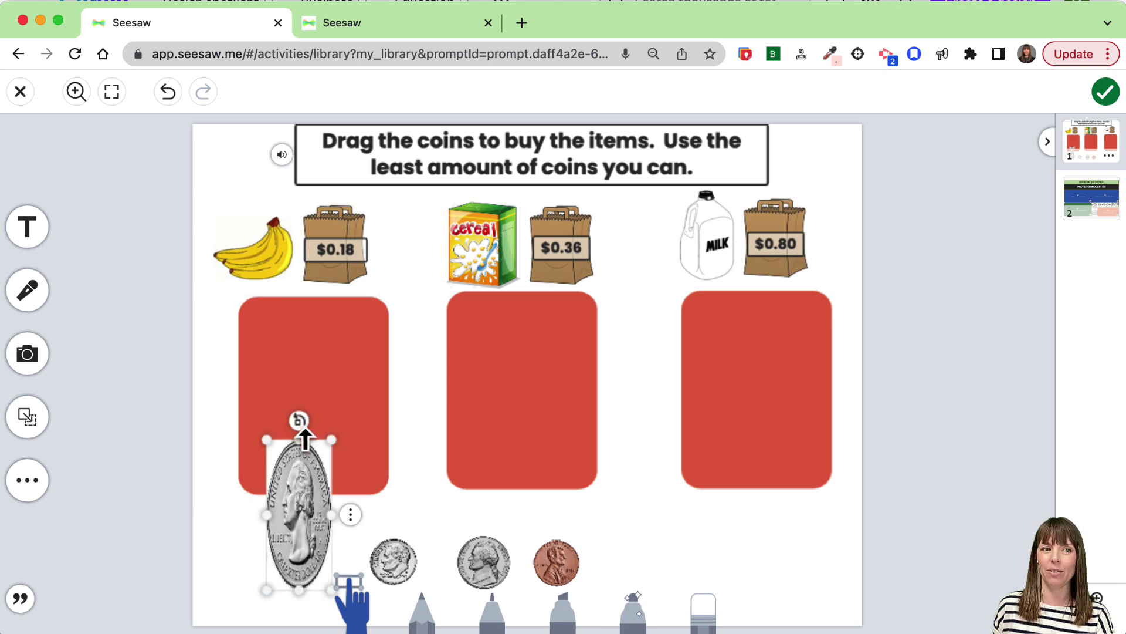
{"action": "key", "text": "super+z"}
{"action": "key", "text": "super+z"}
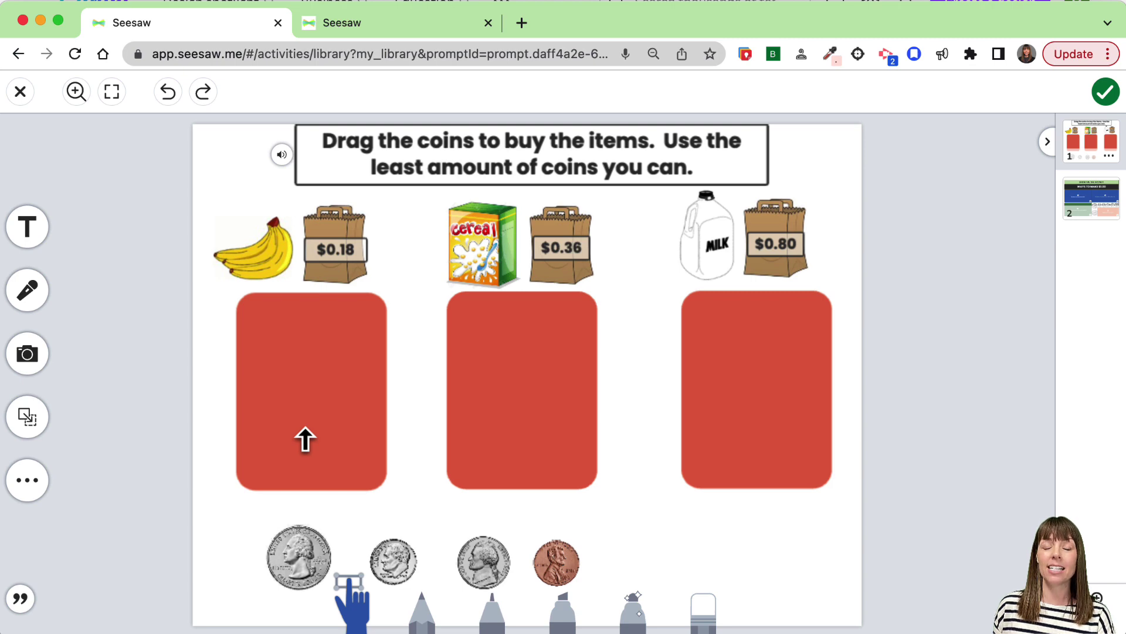
- Lock the left red box completely with Lock All
{"action": "left_click", "coordinate": [305, 438]}
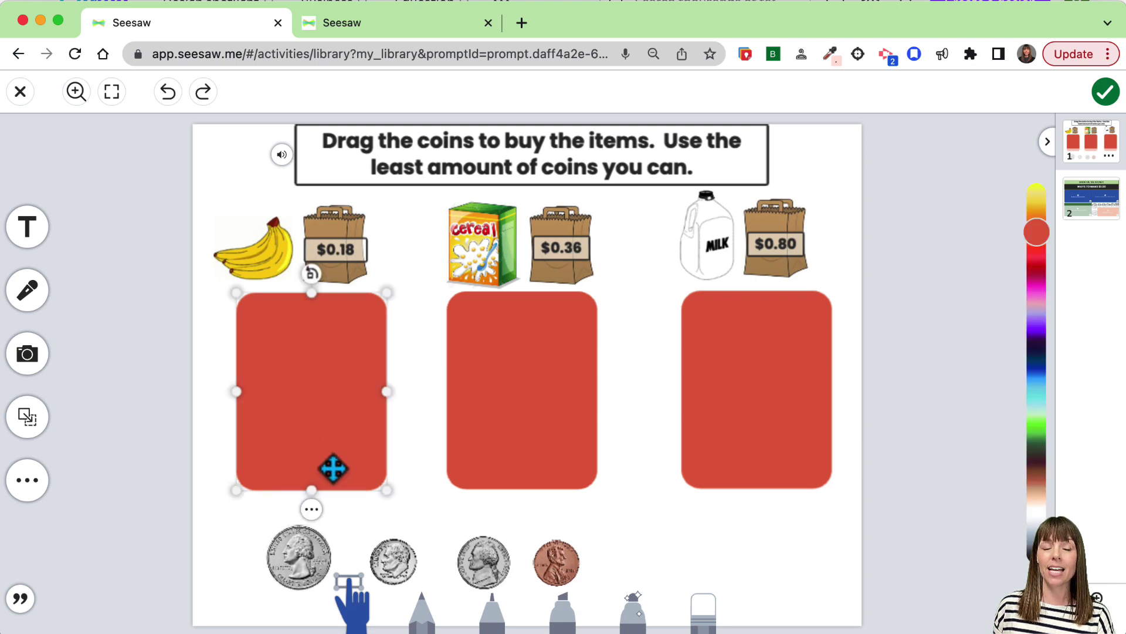
{"action": "left_click", "coordinate": [312, 509]}
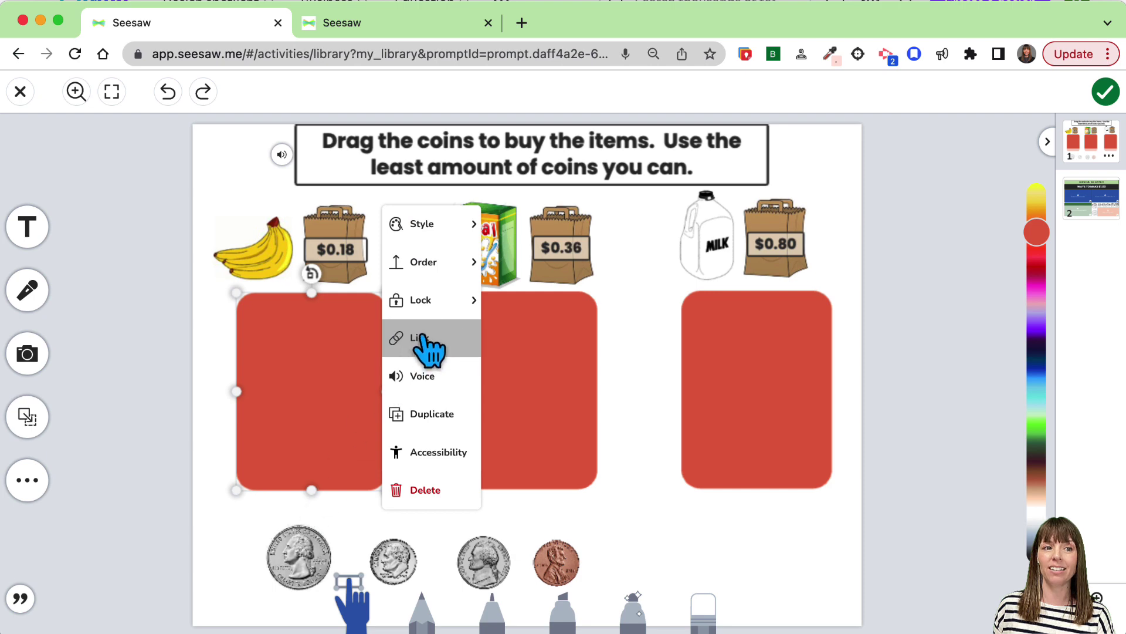
{"action": "mouse_move", "coordinate": [451, 319]}
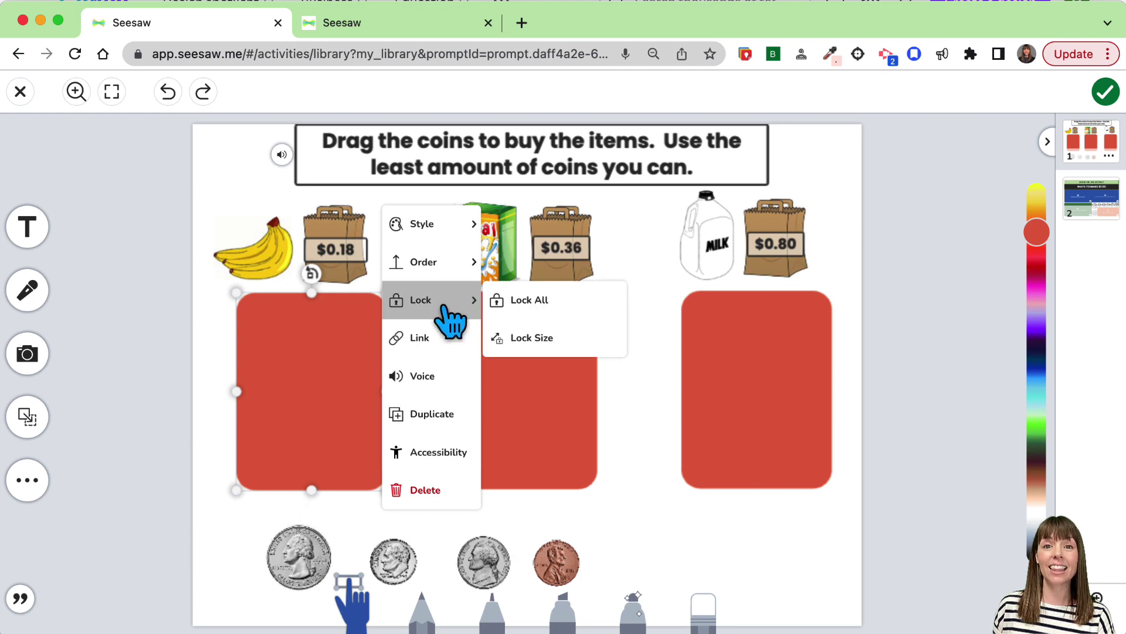
{"action": "left_click", "coordinate": [526, 305]}
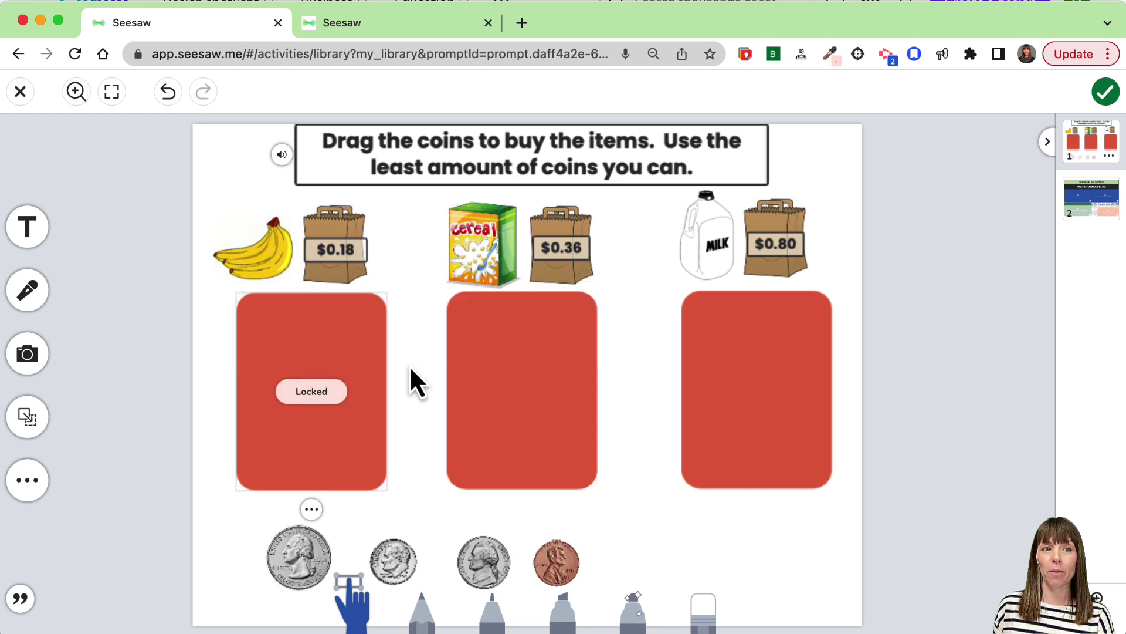
- Lock the quarter coin's size with Lock Size
{"action": "left_click", "coordinate": [296, 555]}
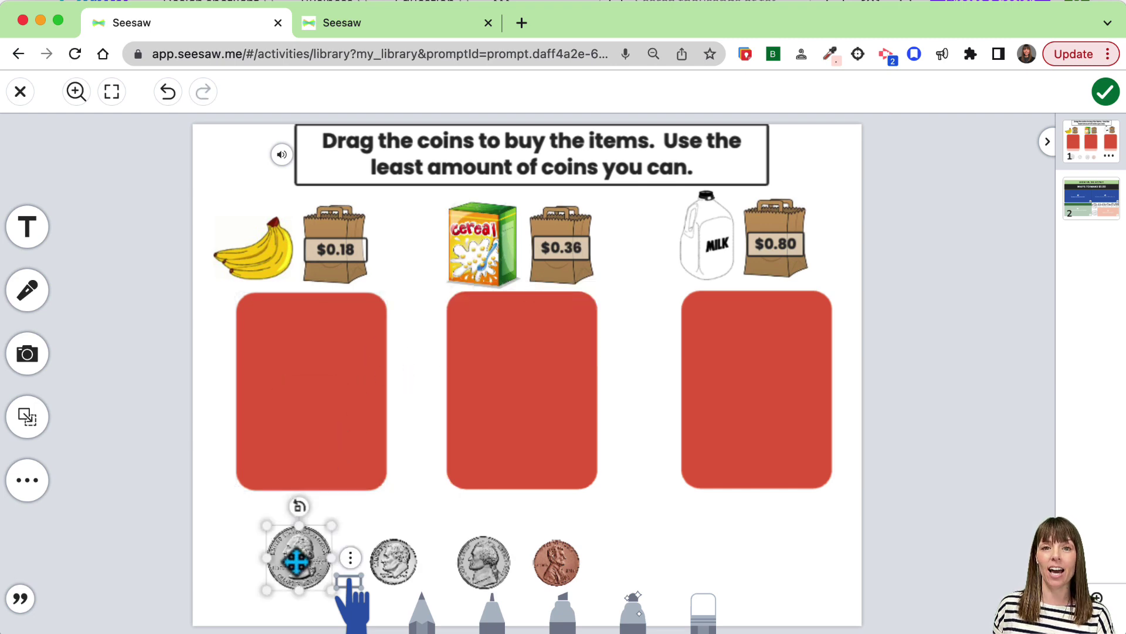
{"action": "left_click", "coordinate": [349, 557]}
{"action": "mouse_move", "coordinate": [484, 355]}
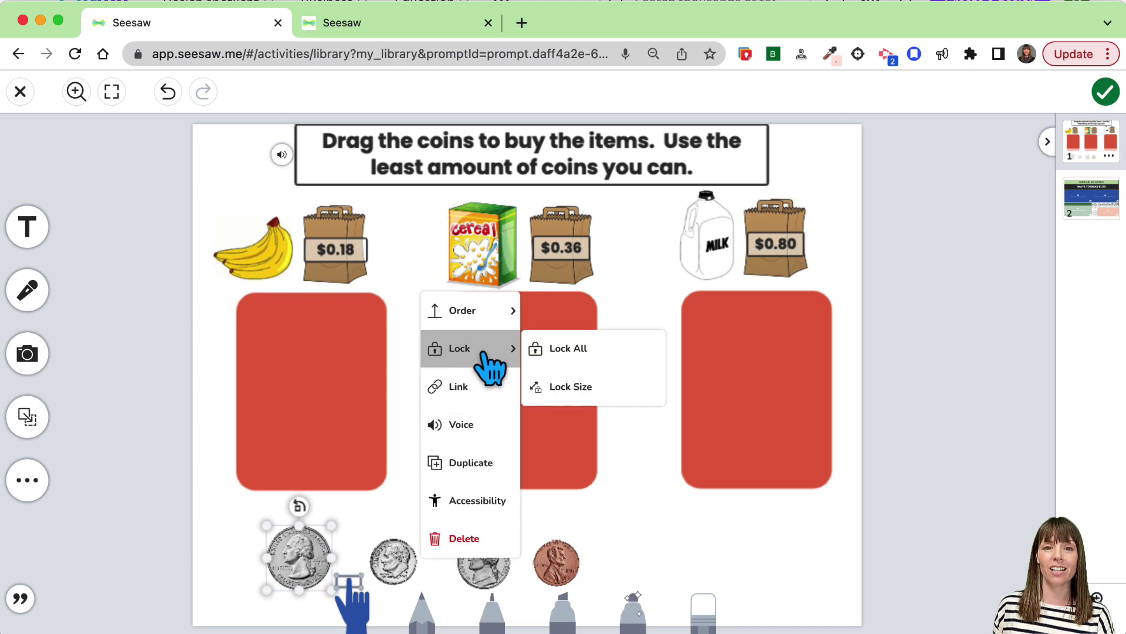
{"action": "left_click", "coordinate": [556, 388]}
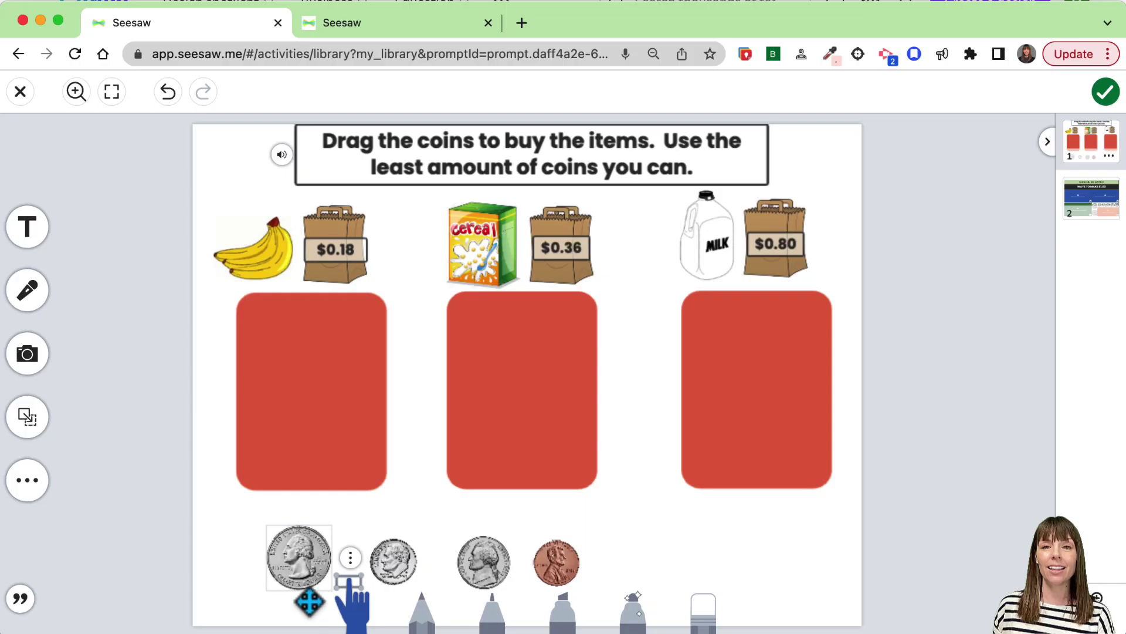
- Test the locks by dragging the quarter into the left red box, then undo the move
{"action": "mouse_move", "coordinate": [299, 556]}
{"action": "left_mouse_down"}
{"action": "mouse_move", "coordinate": [297, 438]}
{"action": "mouse_move", "coordinate": [327, 424]}
{"action": "mouse_move", "coordinate": [314, 477]}
{"action": "mouse_move", "coordinate": [314, 439]}
{"action": "mouse_move", "coordinate": [302, 535]}
{"action": "left_mouse_up"}
{"action": "key", "text": "super+z"}
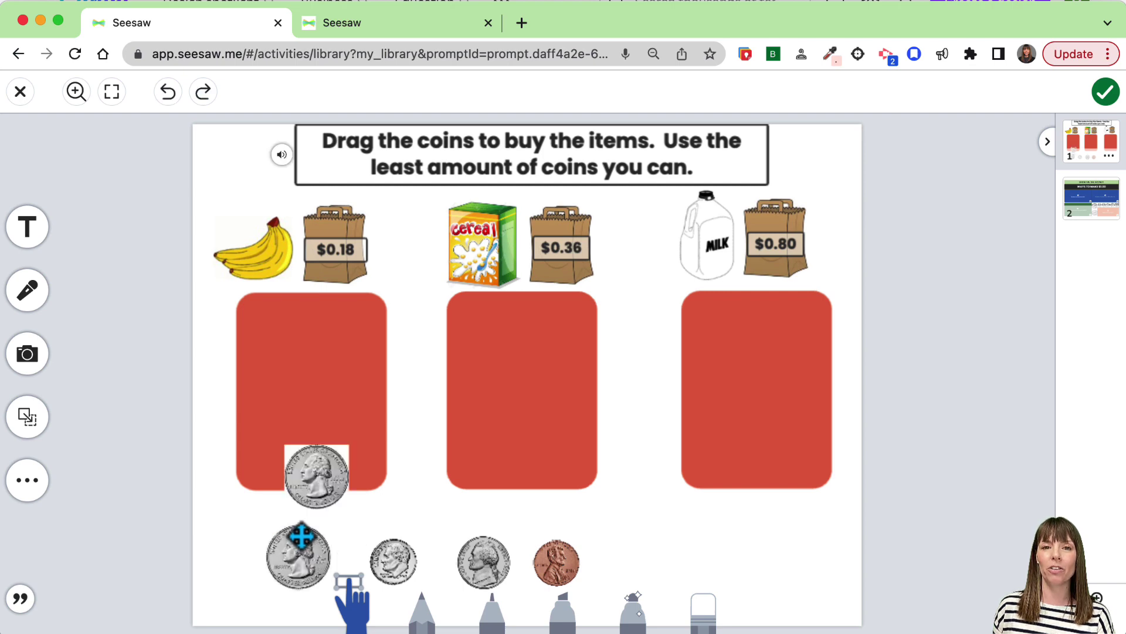
{"action": "key", "text": "super+shift+z"}
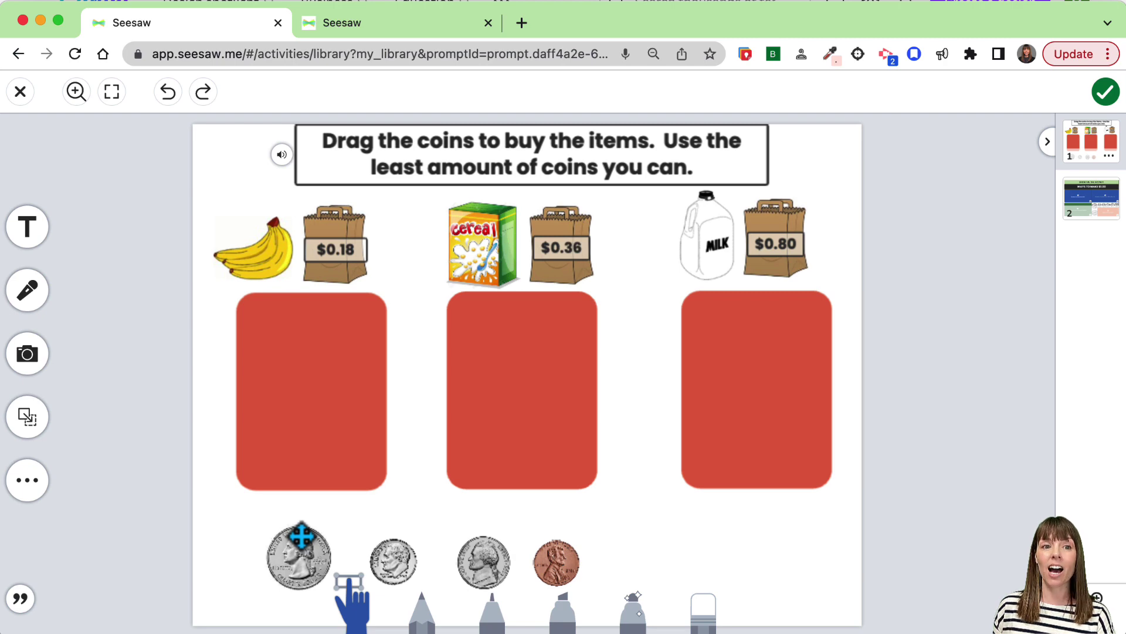
- Unlock the left red box from its options menu, then right-click it to check its Lock options
{"action": "left_click", "coordinate": [314, 460]}
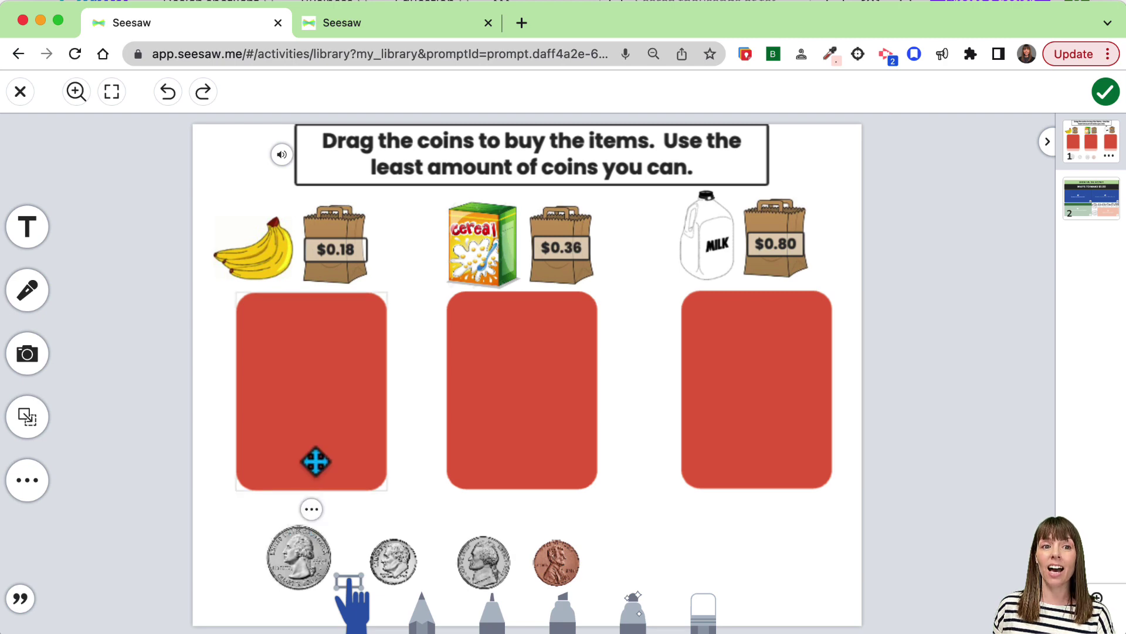
{"action": "left_click", "coordinate": [312, 509]}
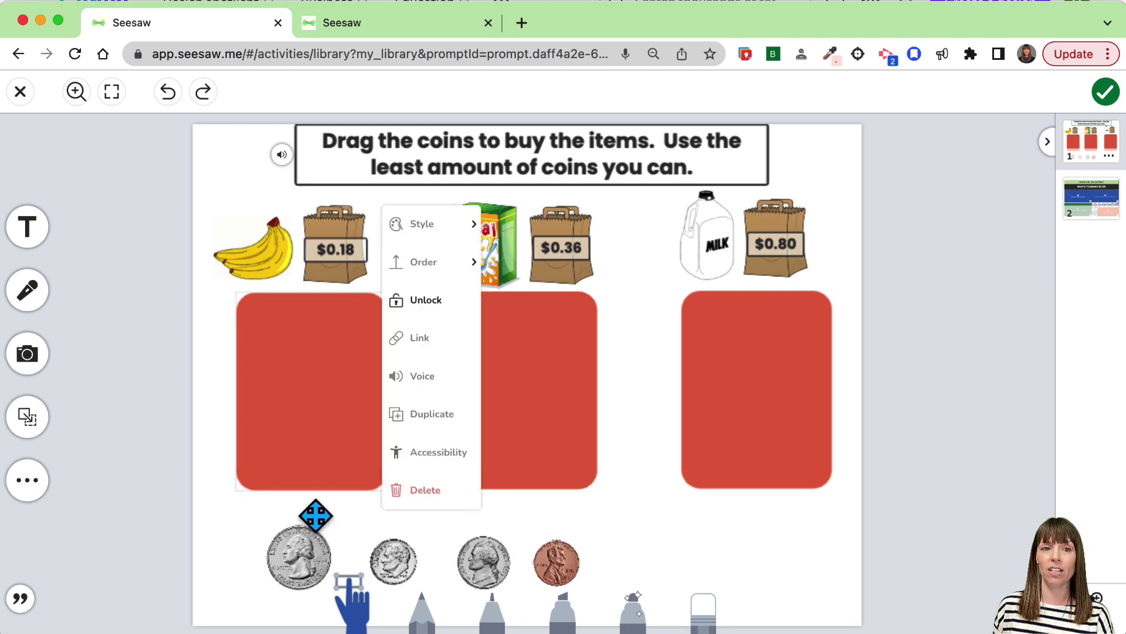
{"action": "left_click", "coordinate": [433, 300]}
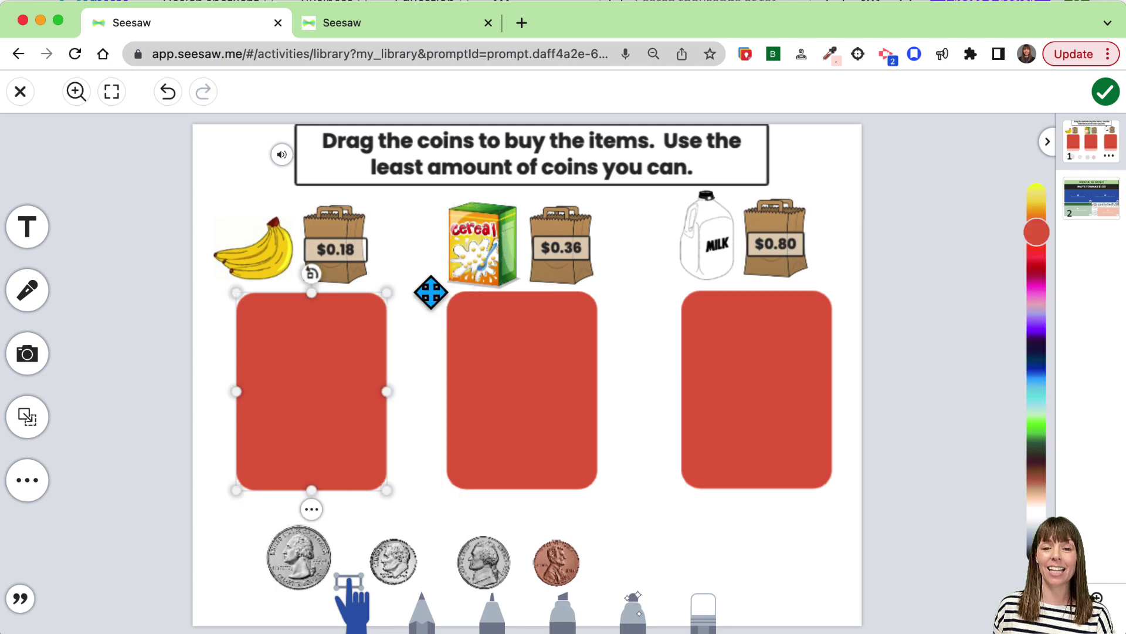
{"action": "right_click", "coordinate": [372, 347]}
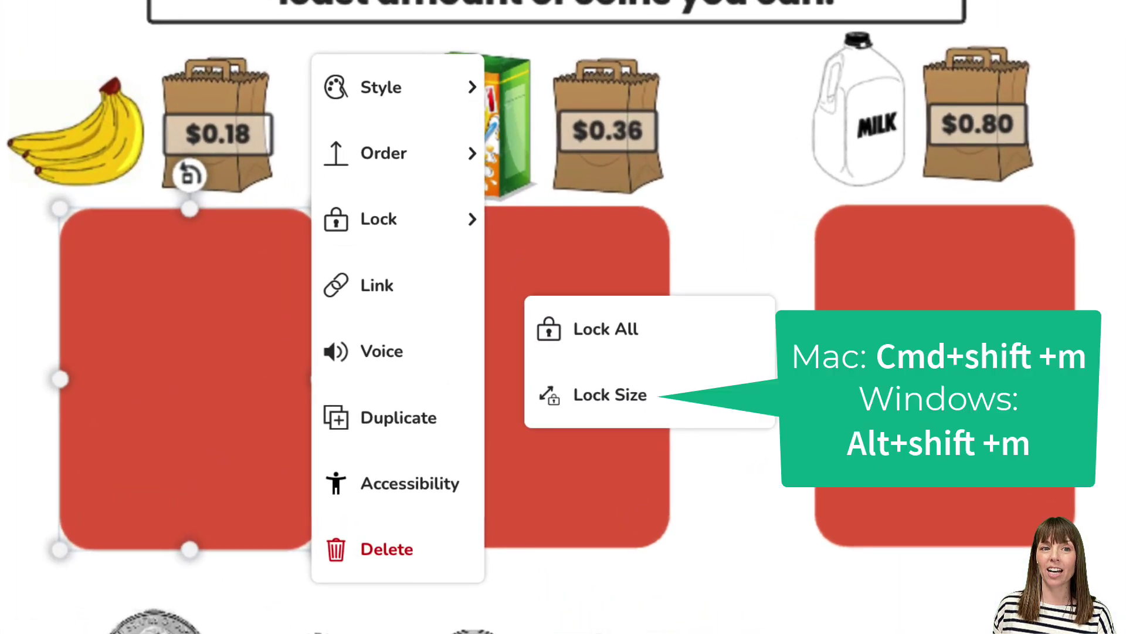